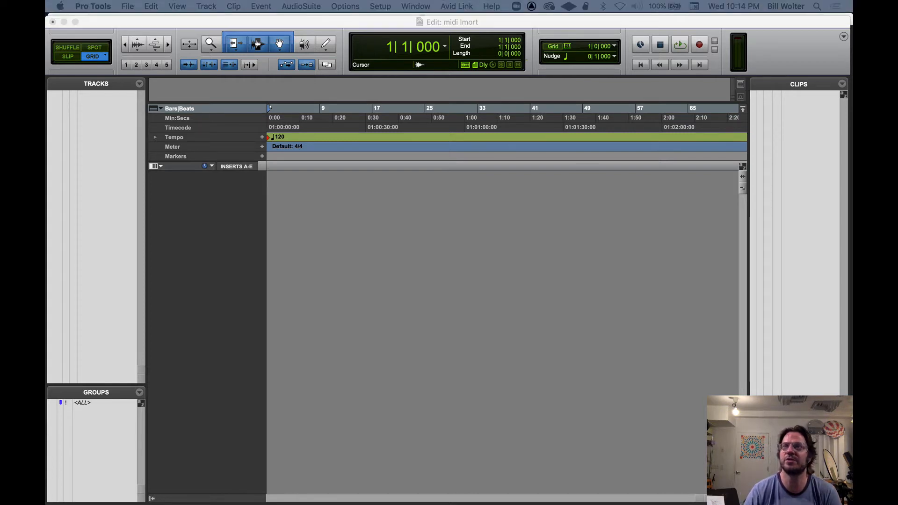
On the web page's song list, save the linked Easy Money file to Downloads as EASYMONY in MIDI audio format.
{"action": "left_click_drag", "start_coordinate": [852, 1], "coordinate": [774, 26]}
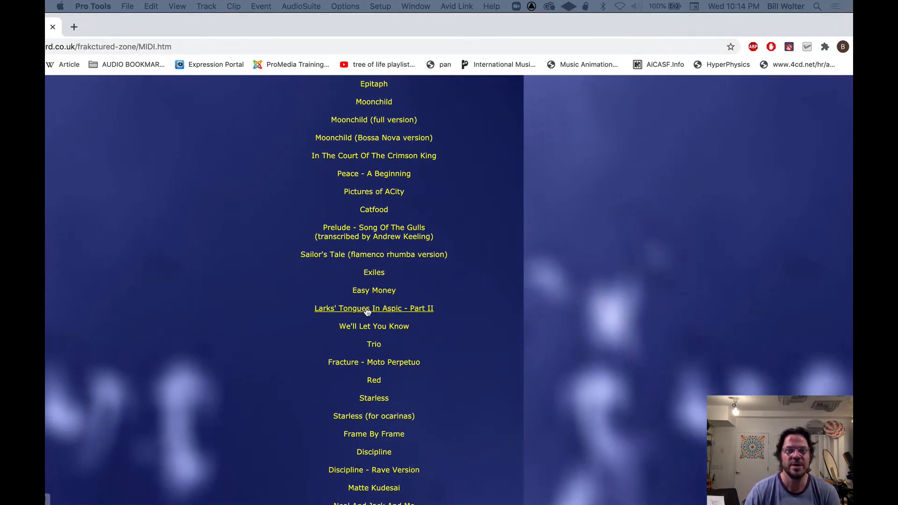
{"action": "scroll", "coordinate": [359, 219], "scroll_direction": "up", "scroll_amount": 4}
{"action": "scroll", "coordinate": [360, 217], "scroll_direction": "down", "scroll_amount": 10}
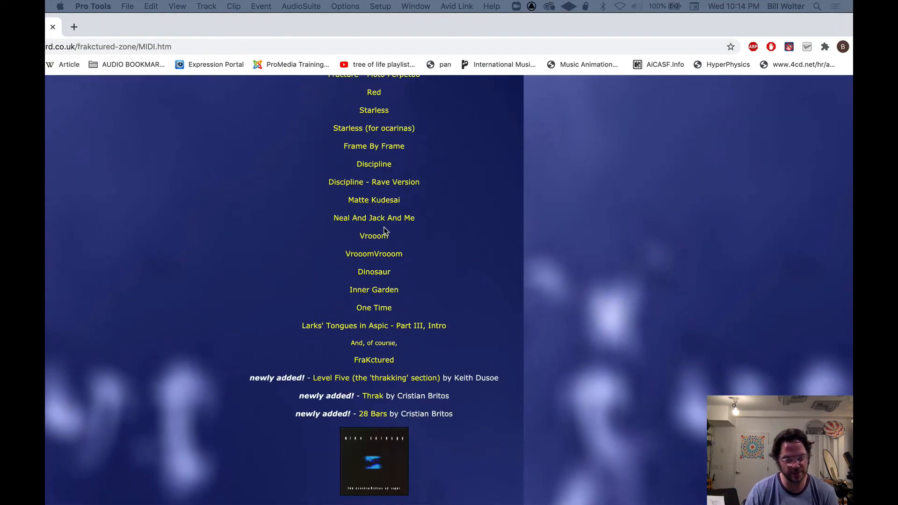
{"action": "scroll", "coordinate": [374, 229], "scroll_direction": "up", "scroll_amount": 4}
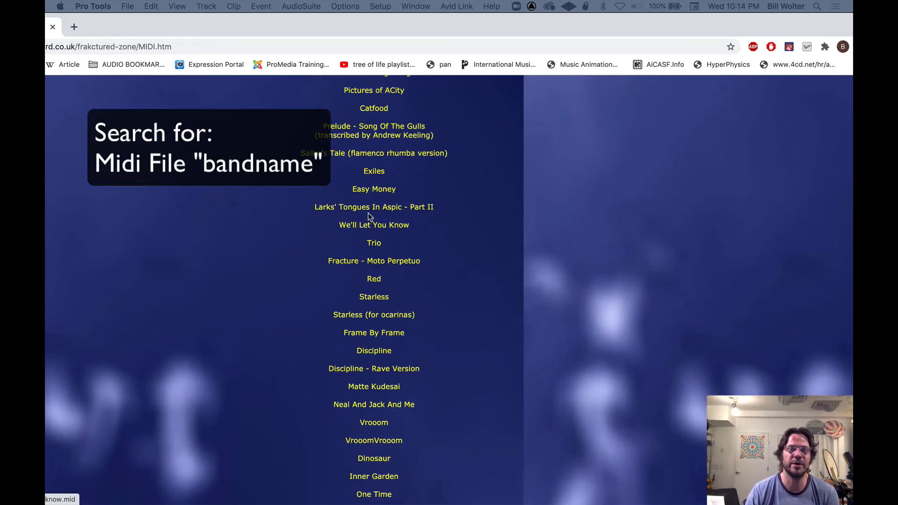
{"action": "right_click", "coordinate": [368, 188]}
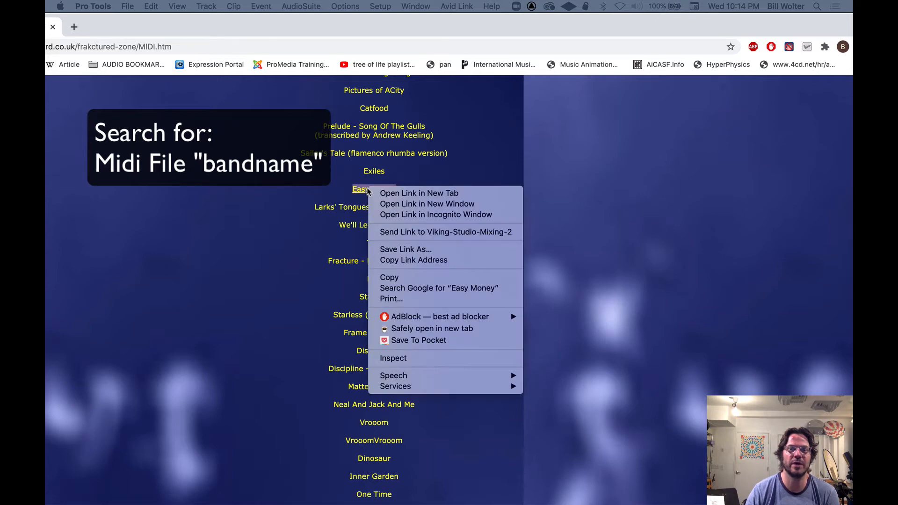
{"action": "left_click", "coordinate": [412, 250]}
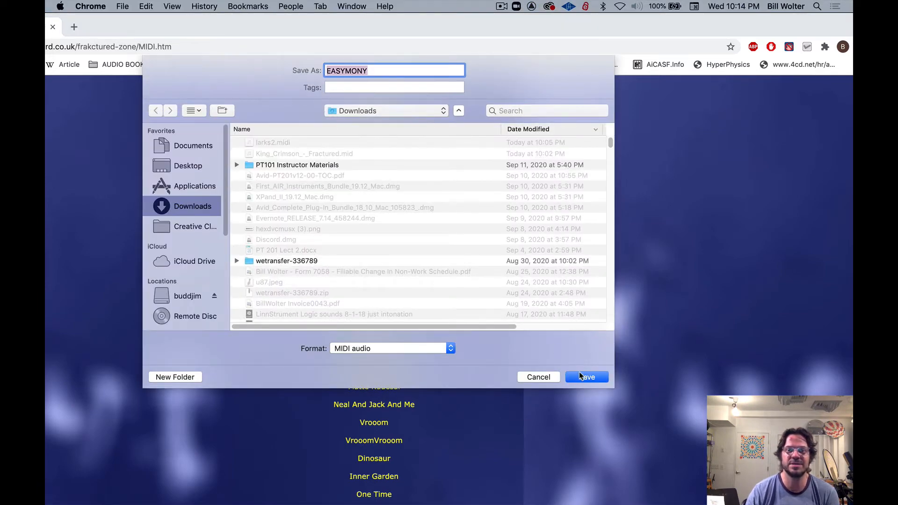
{"action": "left_click", "coordinate": [581, 375]}
Switch back to Pro Tools and choose larks2.midi from Downloads as the MIDI file for import.
{"action": "left_click_drag", "start_coordinate": [103, 27], "coordinate": [287, 37]}
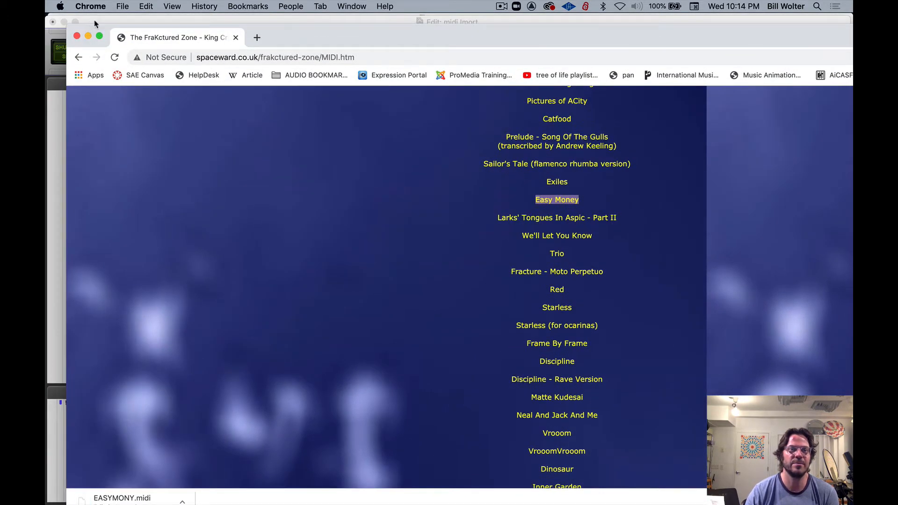
{"action": "left_click", "coordinate": [95, 23]}
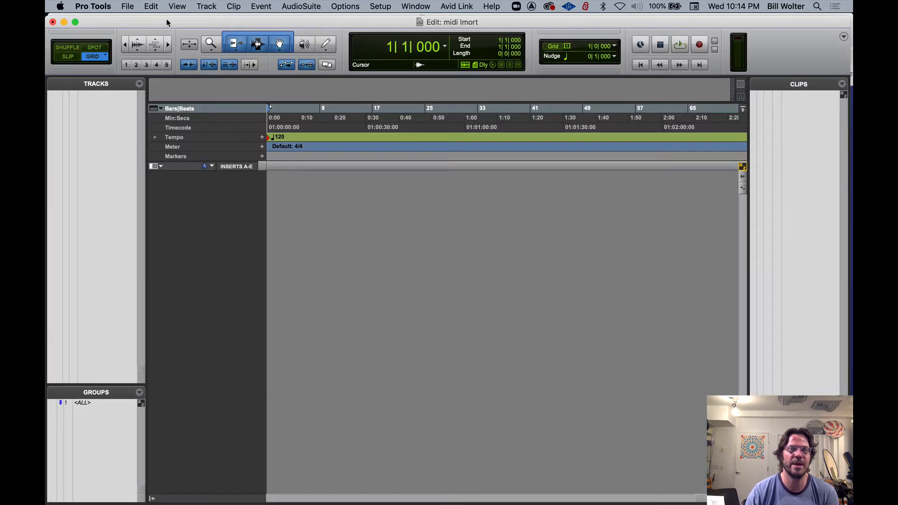
{"action": "left_click", "coordinate": [128, 7]}
{"action": "mouse_move", "coordinate": [160, 180]}
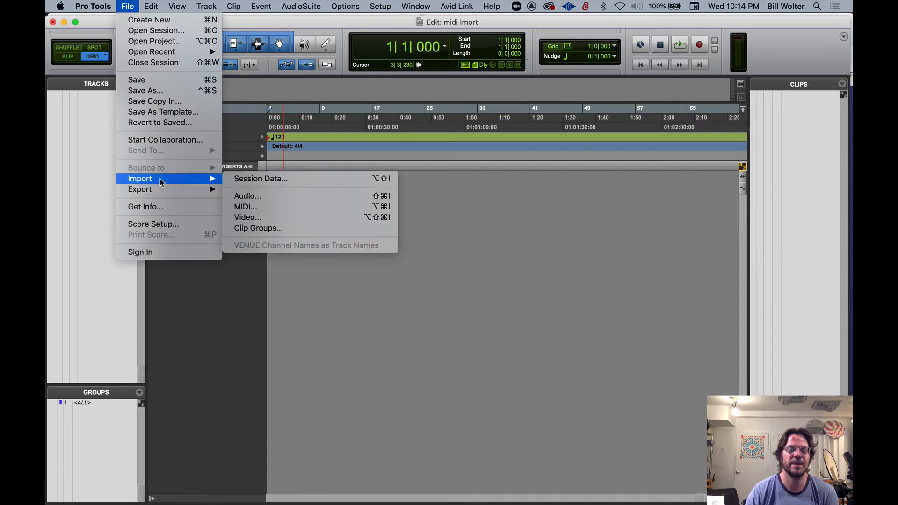
{"action": "left_click", "coordinate": [261, 209]}
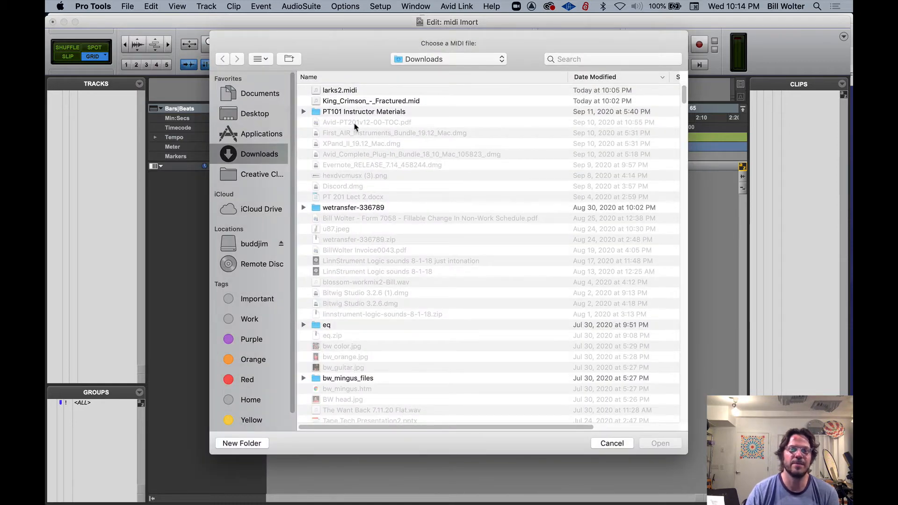
{"action": "left_click", "coordinate": [345, 102]}
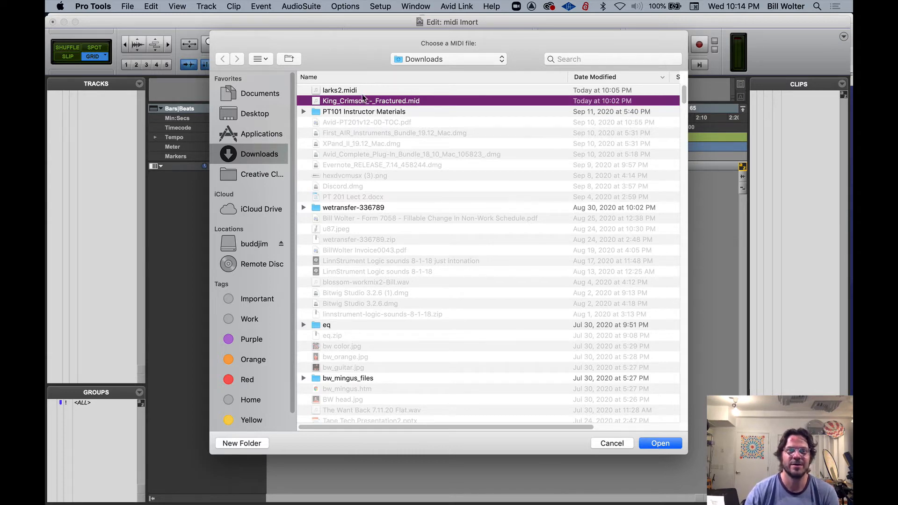
{"action": "left_click", "coordinate": [361, 91]}
{"action": "left_click", "coordinate": [655, 445]}
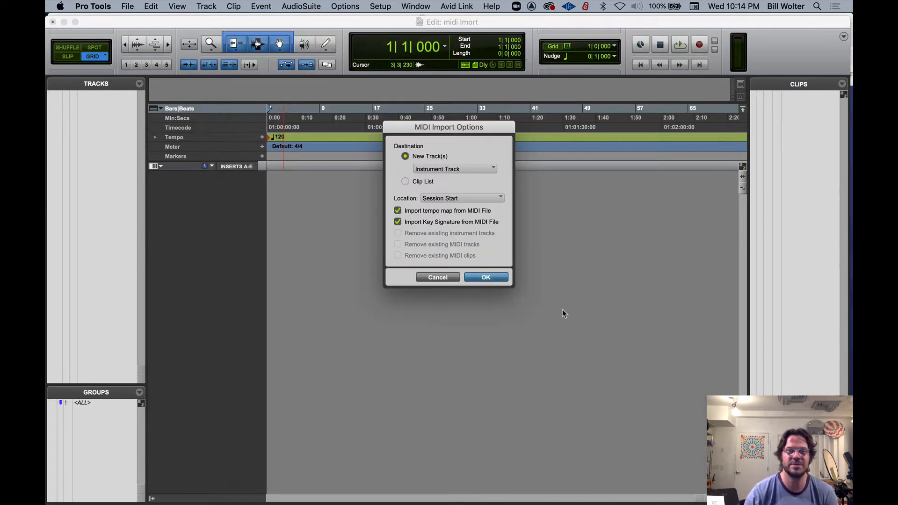
Import the MIDI file to new instrument tracks at Session Start, including its tempo map and key signature, and look over the tracks.
{"action": "left_click_drag", "start_coordinate": [445, 125], "coordinate": [422, 159]}
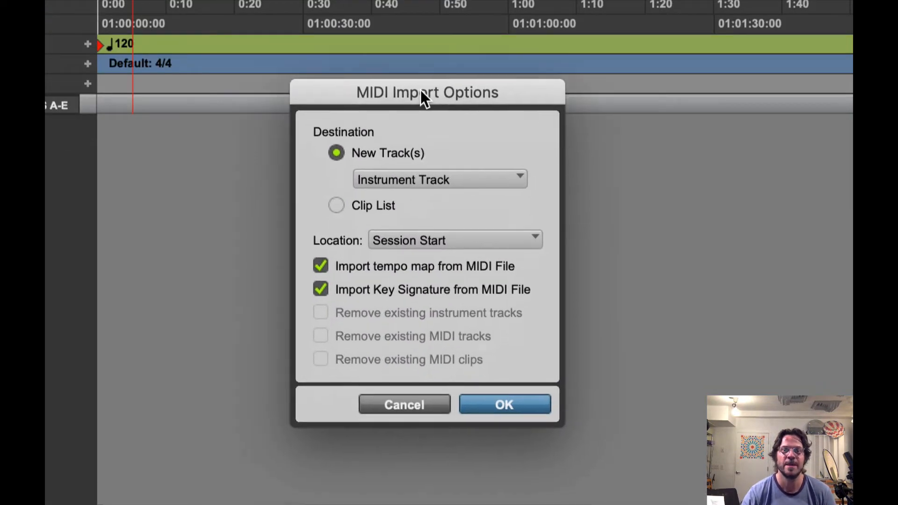
{"action": "left_click_drag", "start_coordinate": [420, 90], "coordinate": [420, 89]}
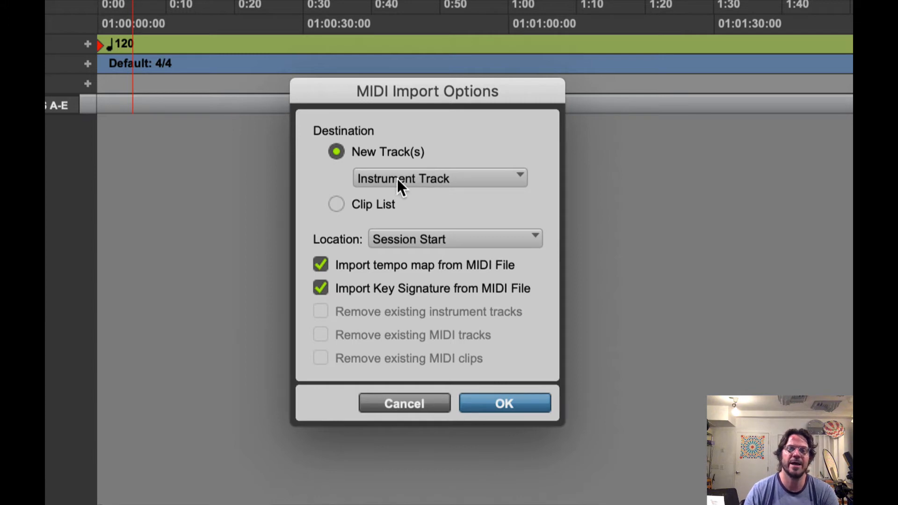
{"action": "left_click", "coordinate": [431, 180]}
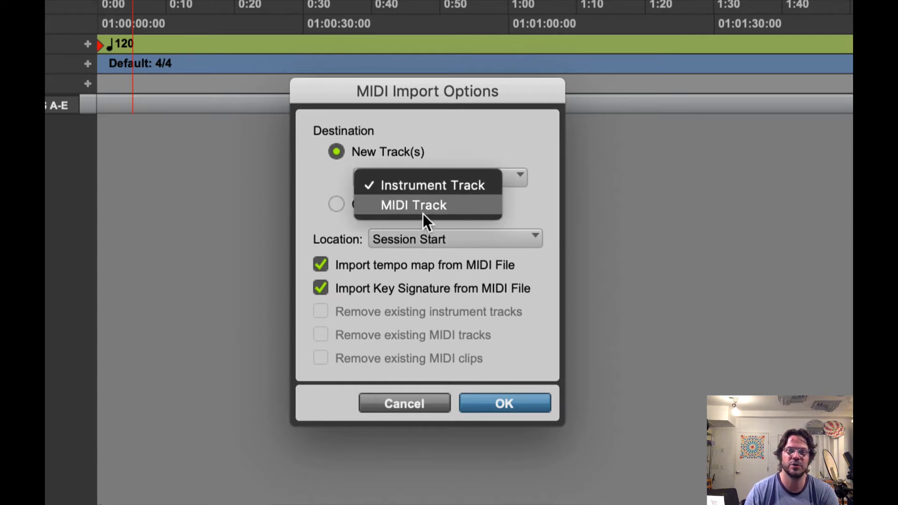
{"action": "left_click", "coordinate": [420, 184]}
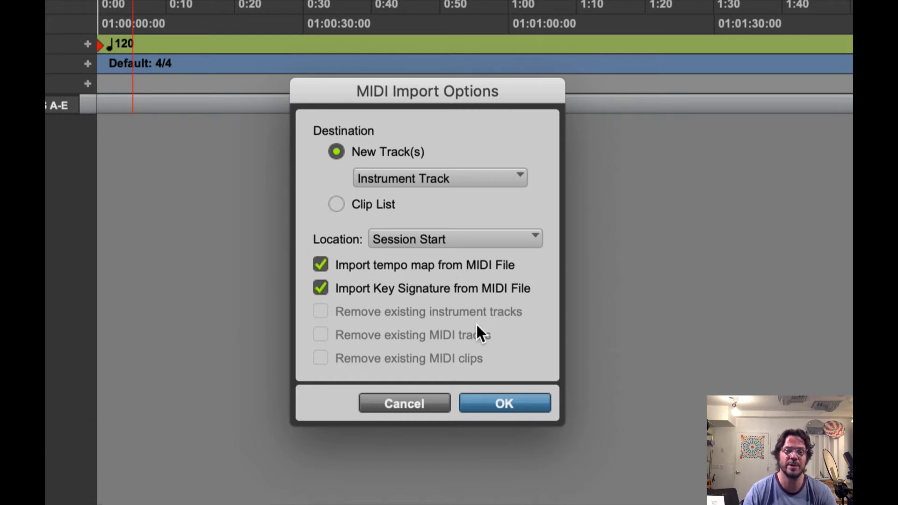
{"action": "left_click", "coordinate": [355, 286]}
{"action": "left_click", "coordinate": [359, 286]}
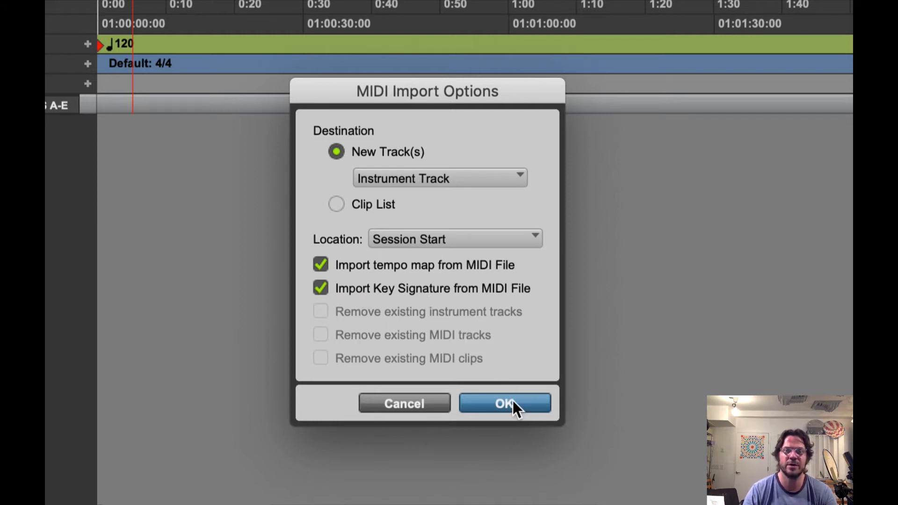
{"action": "key", "text": "Return"}
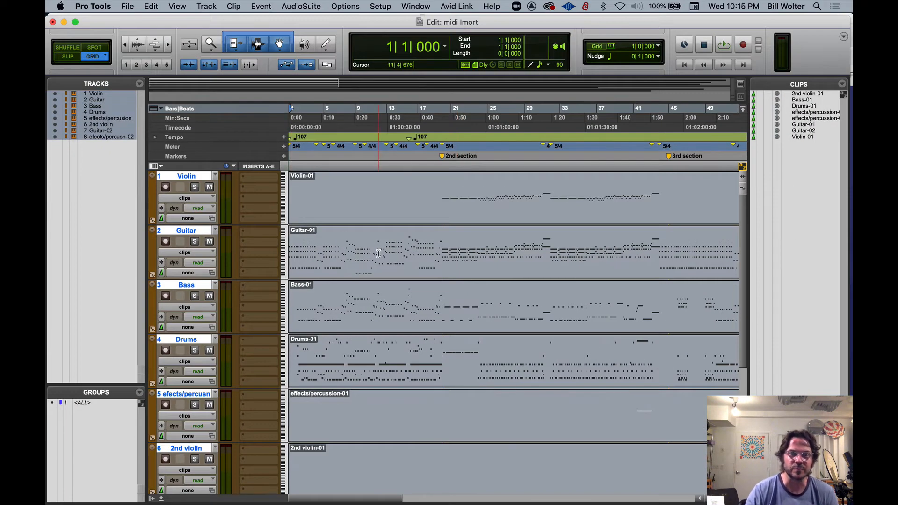
{"action": "scroll", "coordinate": [373, 272], "scroll_direction": "down", "scroll_amount": 5}
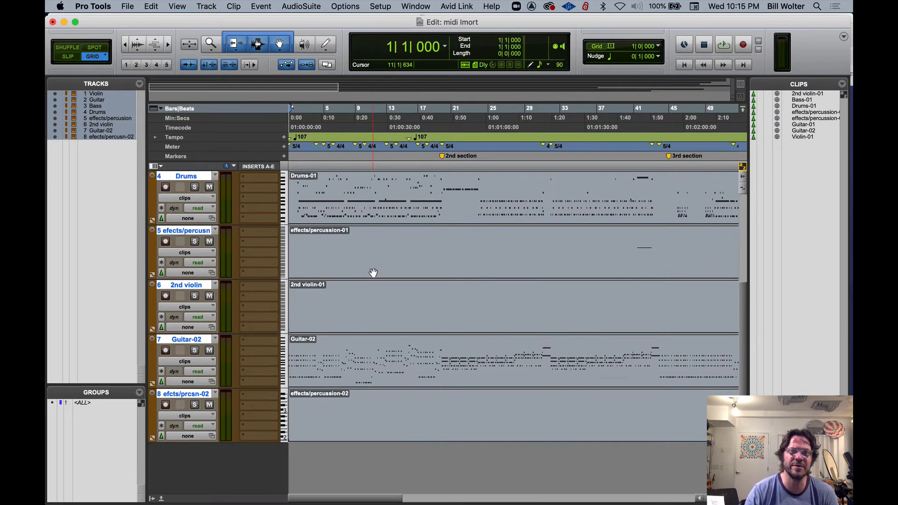
{"action": "scroll", "coordinate": [373, 271], "scroll_direction": "up", "scroll_amount": 5}
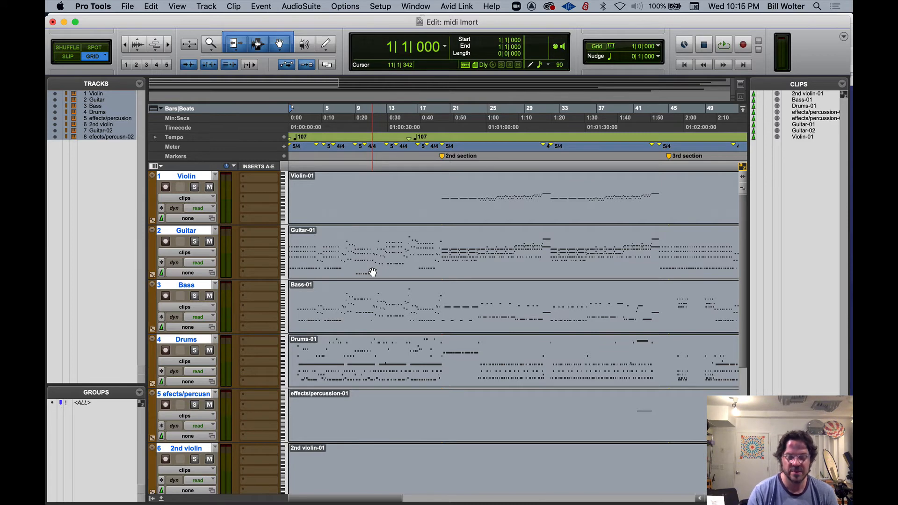
Show the mixer and switch mute, followed by solo, on and off across all tracks.
{"action": "key", "text": "super+equal"}
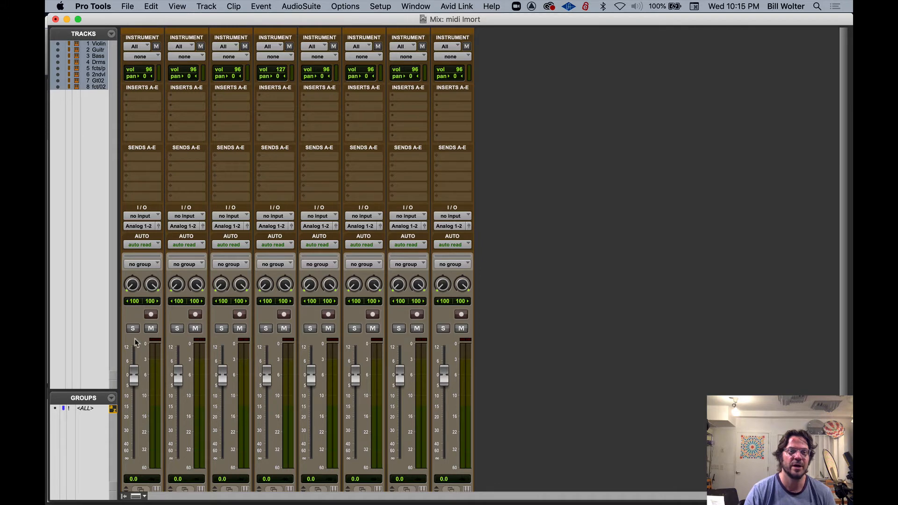
{"action": "left_click", "coordinate": [151, 328], "text": "alt"}
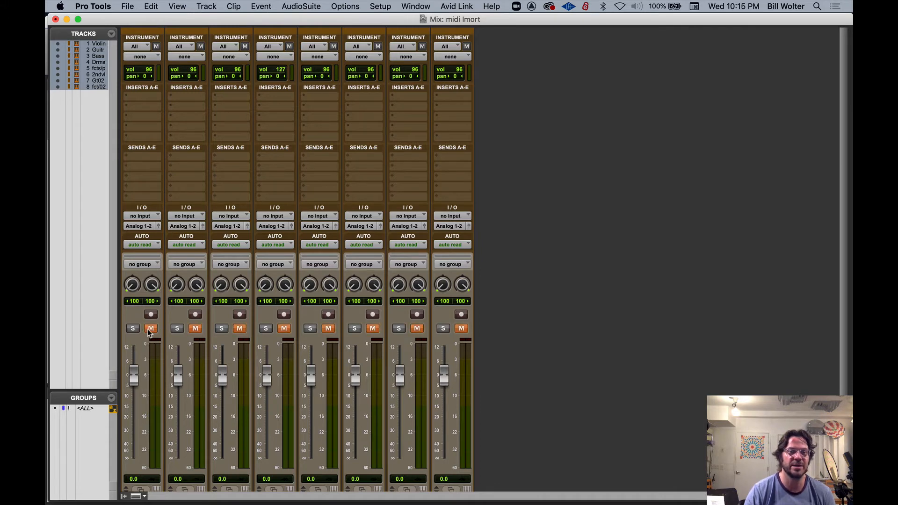
{"action": "left_click", "coordinate": [151, 328], "text": "alt"}
{"action": "left_click", "coordinate": [132, 329], "text": "alt"}
{"action": "left_click", "coordinate": [138, 329], "text": "alt"}
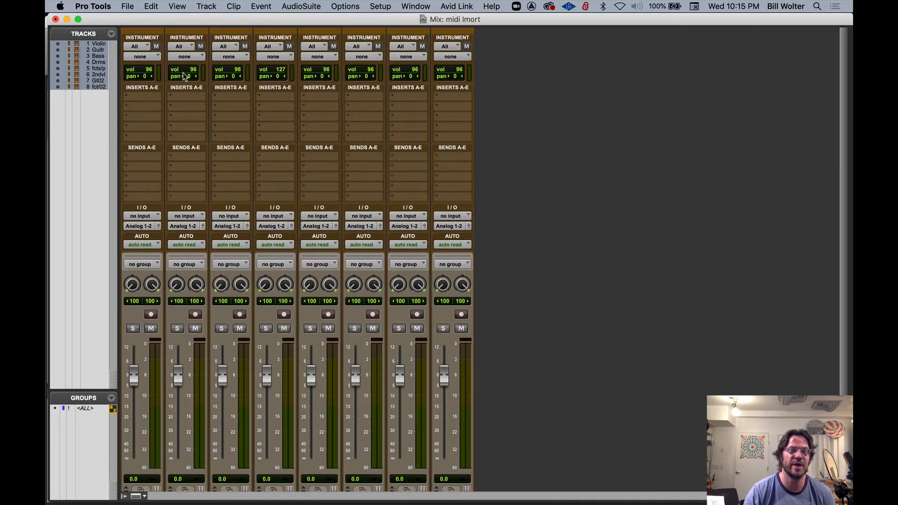
Insert the stereo Xpand!2 instrument plug-in in the first insert slot of all selected tracks and close its window.
{"action": "left_click", "coordinate": [136, 95]}
{"action": "mouse_move", "coordinate": [150, 99]}
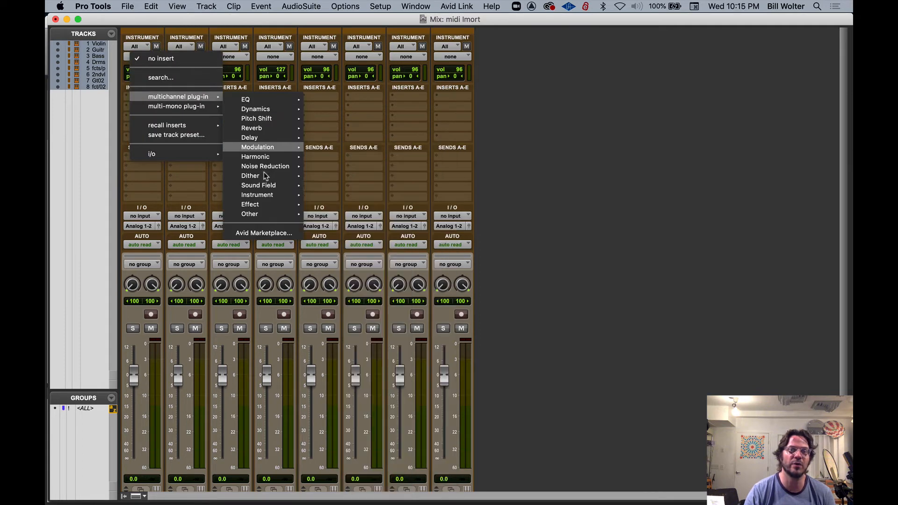
{"action": "mouse_move", "coordinate": [264, 196]}
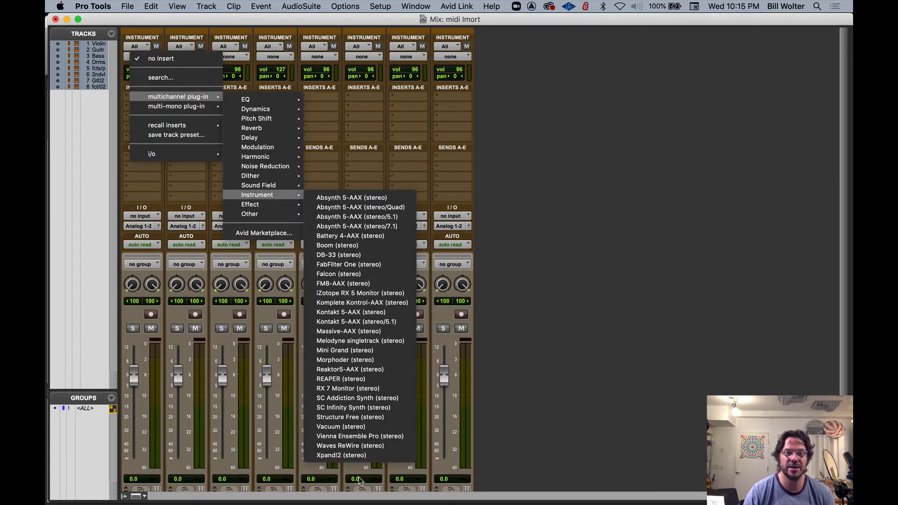
{"action": "left_click", "coordinate": [375, 454]}
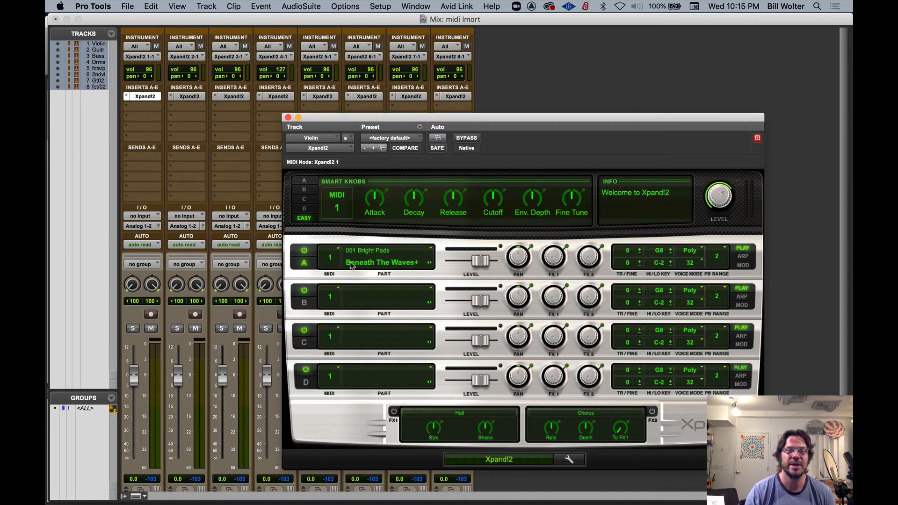
{"action": "left_click", "coordinate": [288, 118]}
Return to the Edit window and play the opening bars of the session to hear the tracks, stopping afterward.
{"action": "key", "text": "super+equal"}
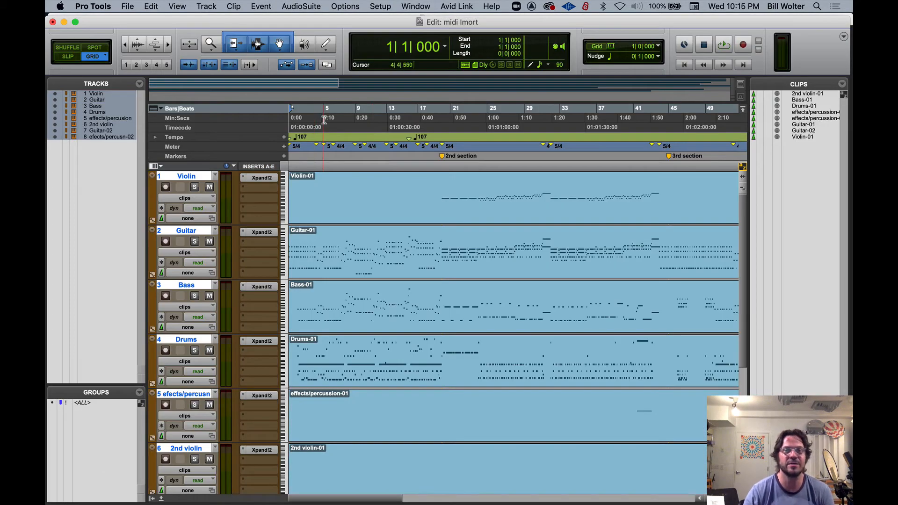
{"action": "key", "text": "space"}
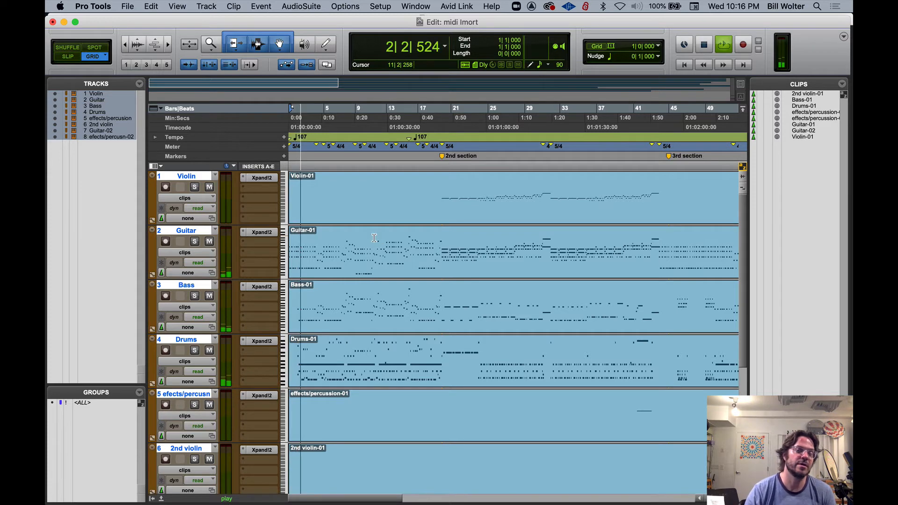
{"action": "key", "text": "space"}
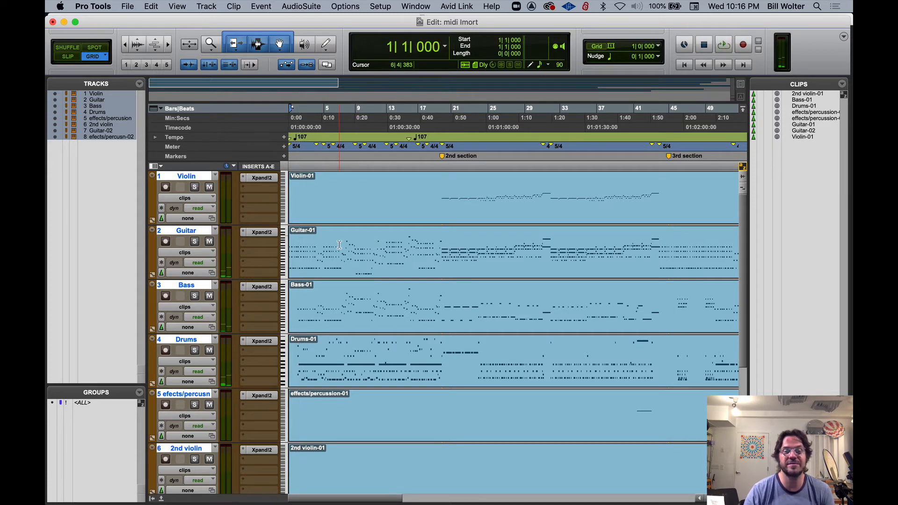
In the mixer, select only the Guitar track and set Part A of its Xpand!2 to Dirty 56 Strat+ from 019 Guitars.
{"action": "key", "text": "super+equal"}
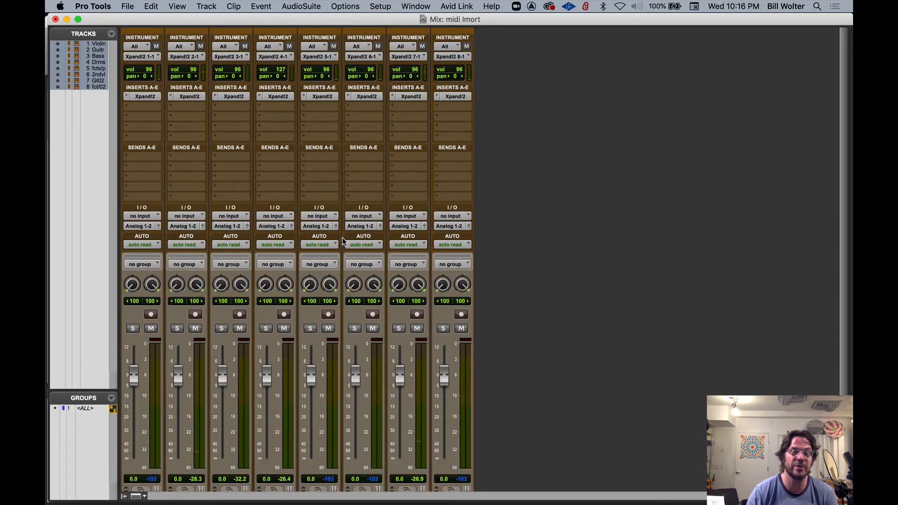
{"action": "left_click", "coordinate": [141, 97]}
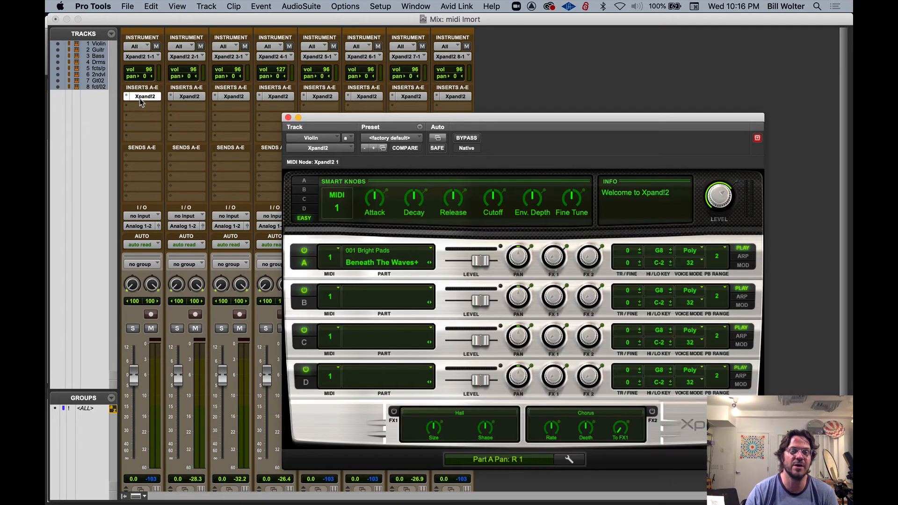
{"action": "left_click", "coordinate": [289, 117]}
{"action": "scroll", "coordinate": [225, 267], "scroll_direction": "down", "scroll_amount": 3}
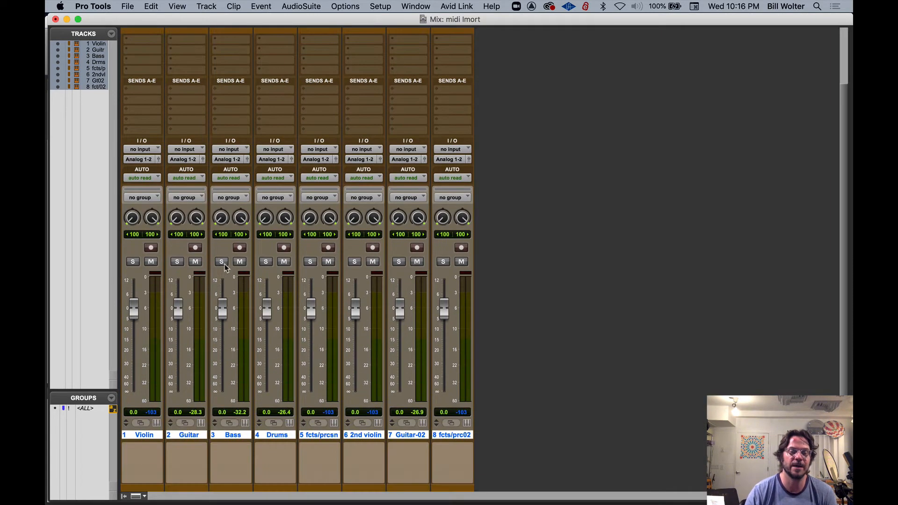
{"action": "left_click", "coordinate": [186, 436]}
{"action": "scroll", "coordinate": [175, 110], "scroll_direction": "up", "scroll_amount": 3}
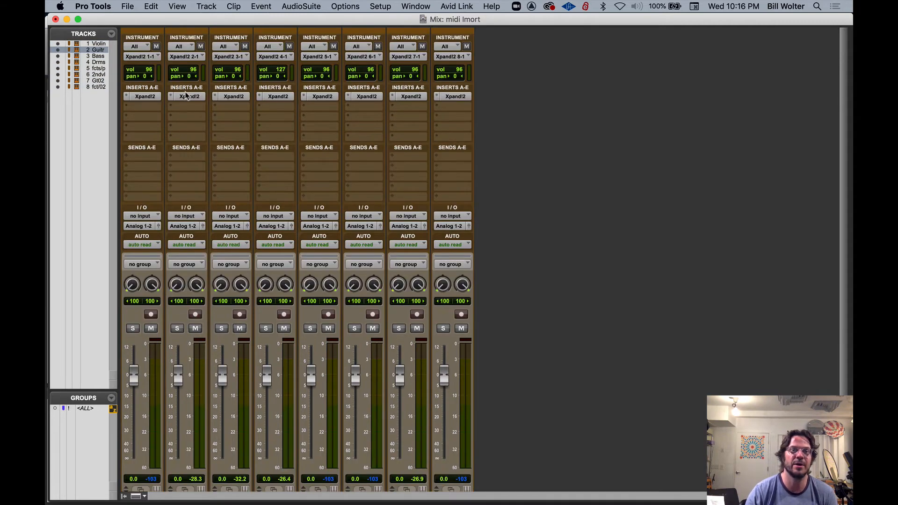
{"action": "left_click", "coordinate": [186, 96]}
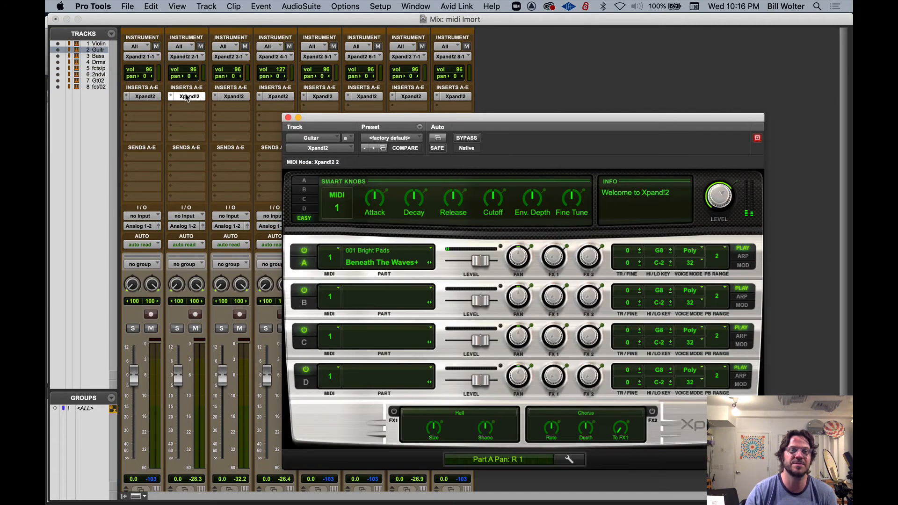
{"action": "left_click", "coordinate": [370, 255]}
{"action": "mouse_move", "coordinate": [388, 395]}
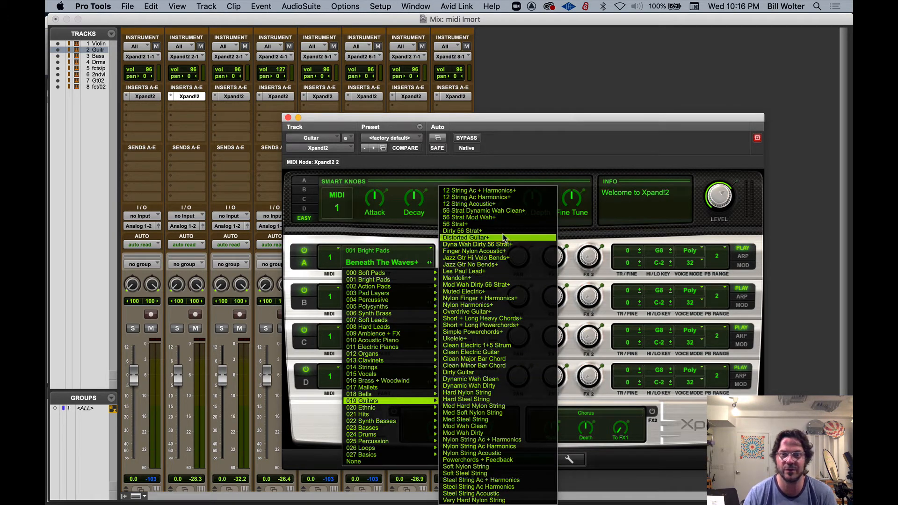
{"action": "left_click", "coordinate": [495, 231]}
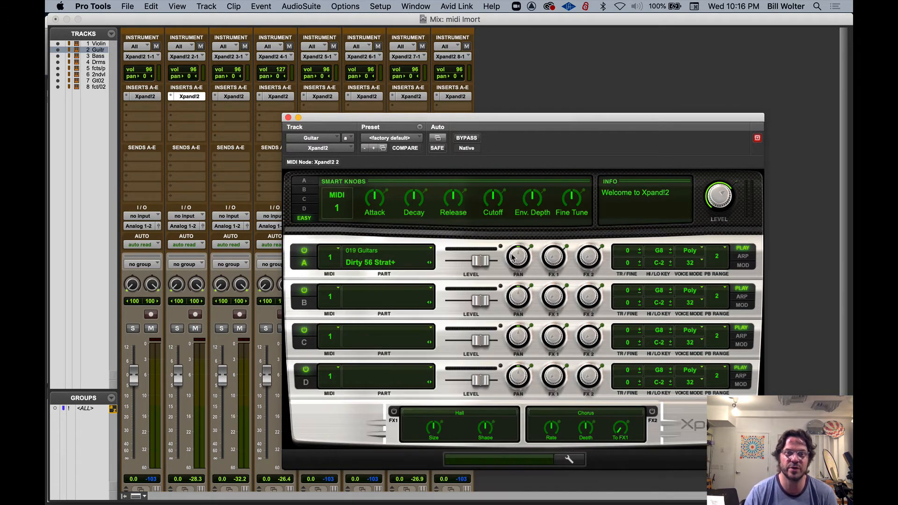
Close the Guitar track's Xpand!2, solo the Guitar track and play its opening notes, stopping after a moment.
{"action": "left_click", "coordinate": [289, 117]}
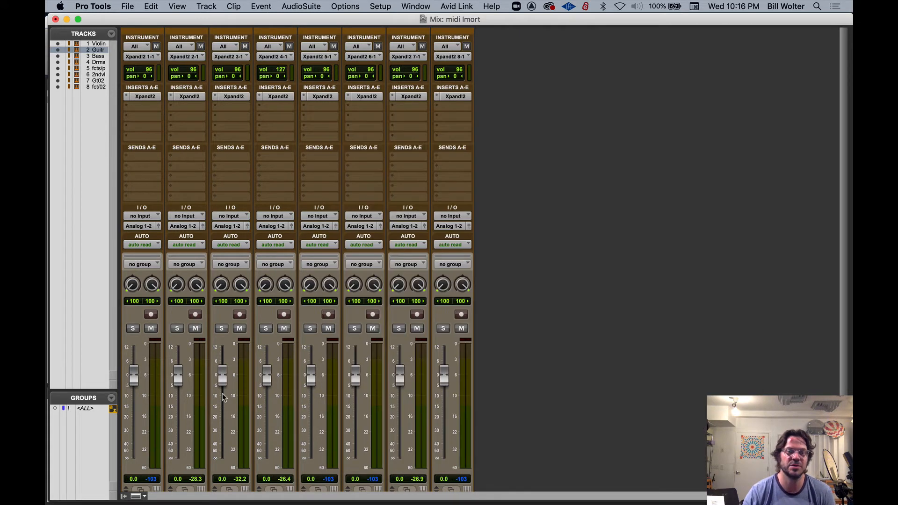
{"action": "left_click", "coordinate": [177, 329]}
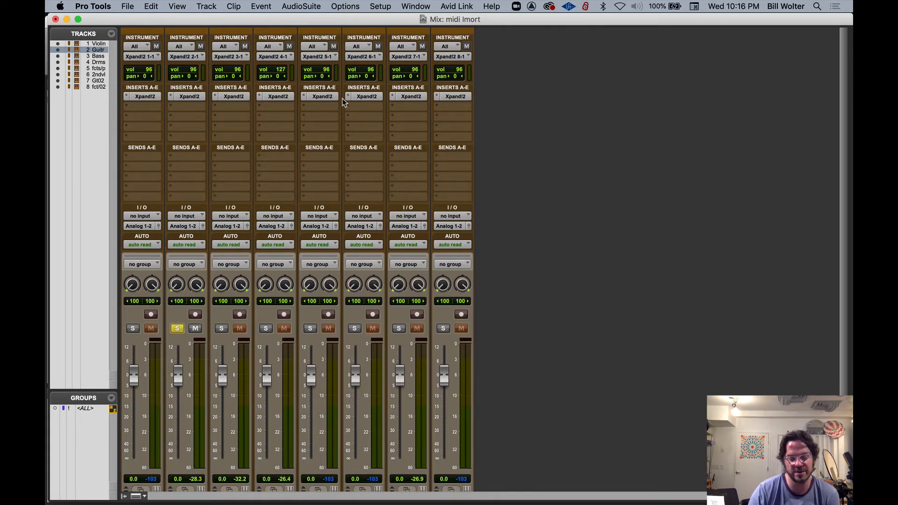
{"action": "key", "text": "space"}
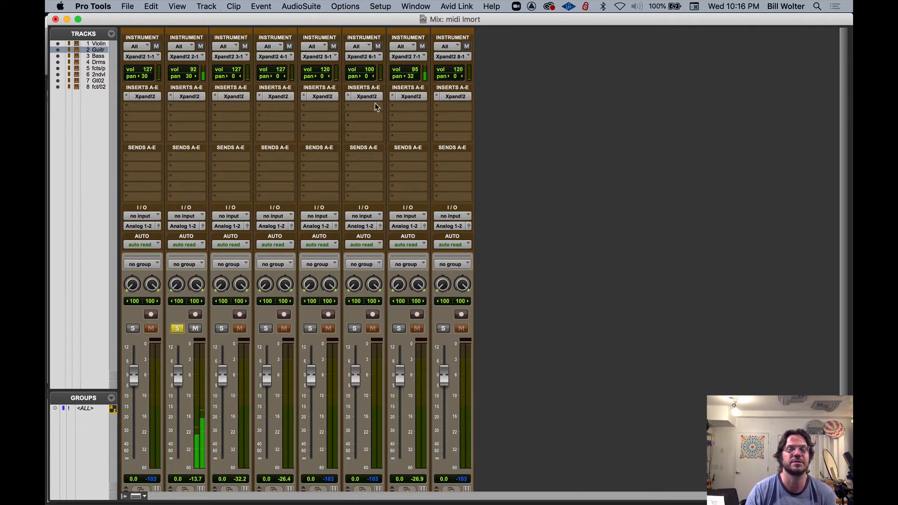
{"action": "key", "text": "space"}
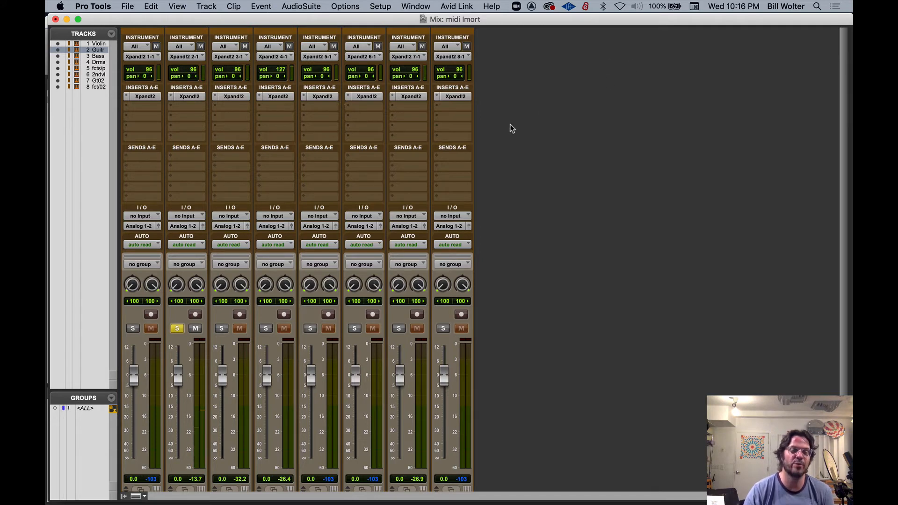
Select the named tracks in the mixer one after another, from Violin through to 2nd violin.
{"action": "scroll", "coordinate": [528, 160], "scroll_direction": "down", "scroll_amount": 3}
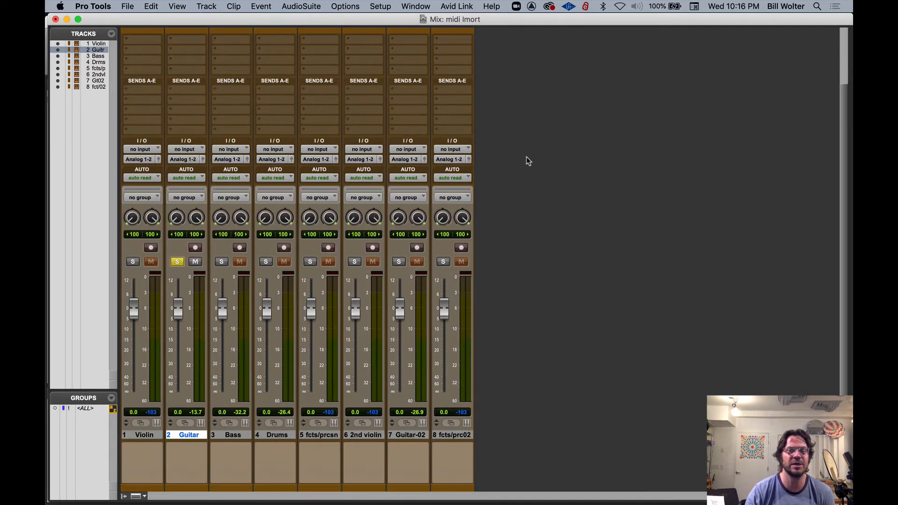
{"action": "left_click", "coordinate": [146, 436]}
{"action": "left_click", "coordinate": [186, 436]}
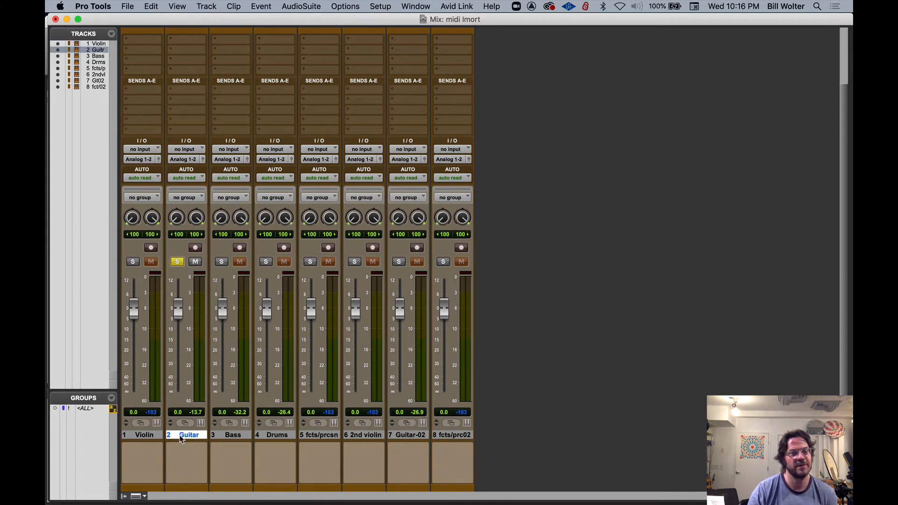
{"action": "left_click", "coordinate": [246, 437]}
{"action": "left_click", "coordinate": [271, 438]}
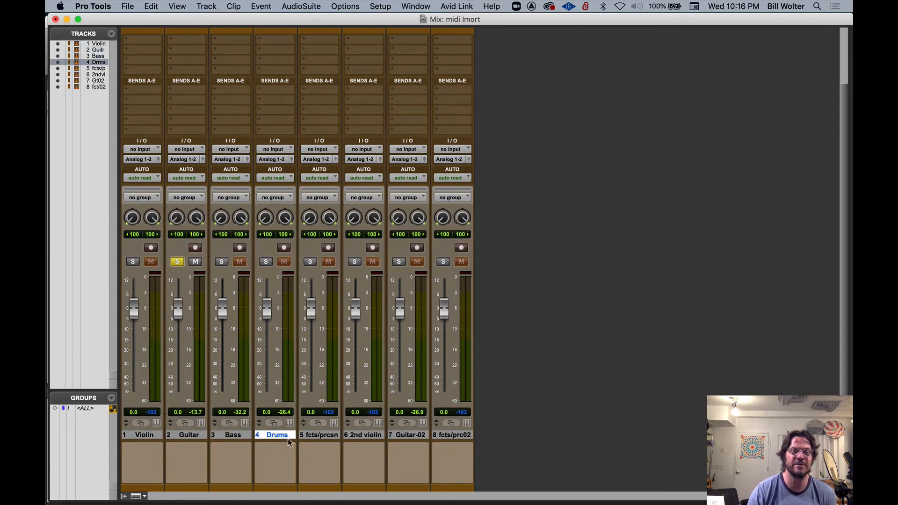
{"action": "left_click", "coordinate": [309, 437]}
{"action": "left_click", "coordinate": [363, 437]}
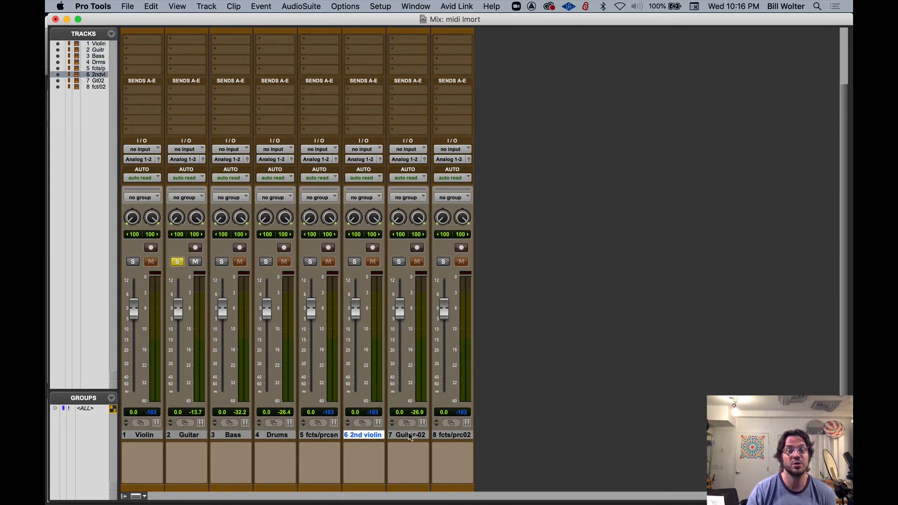
In the Edit window, take the Guitar track out of solo and set the view of all tracks to program change.
{"action": "key", "text": "super+equal"}
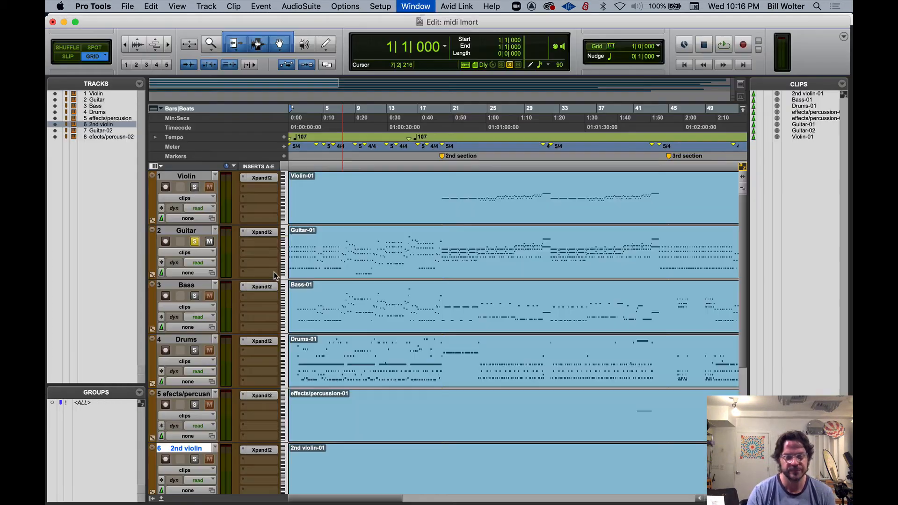
{"action": "left_click", "coordinate": [187, 254]}
{"action": "left_click", "coordinate": [133, 255]}
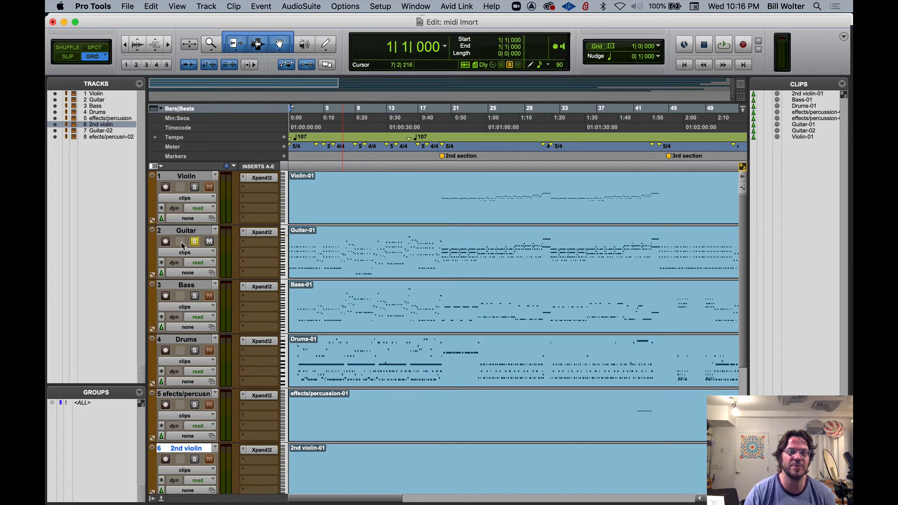
{"action": "left_click", "coordinate": [197, 242]}
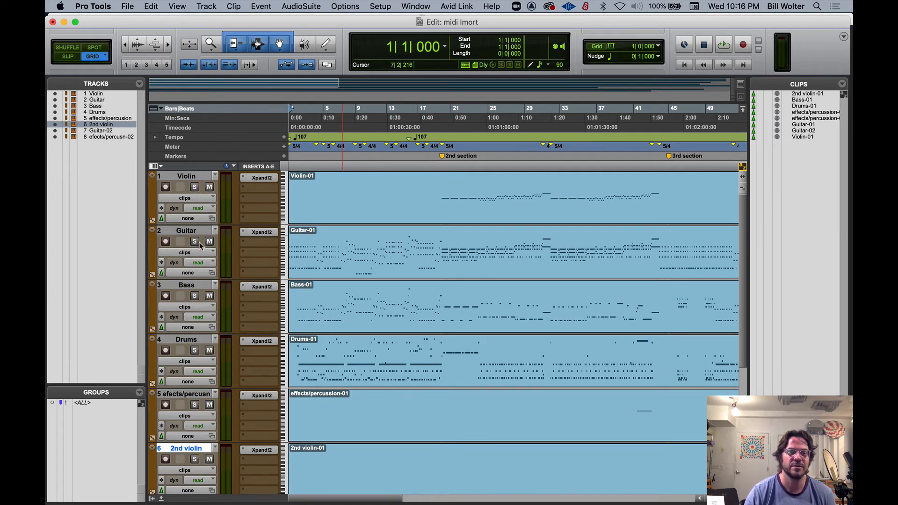
{"action": "left_click", "coordinate": [183, 253]}
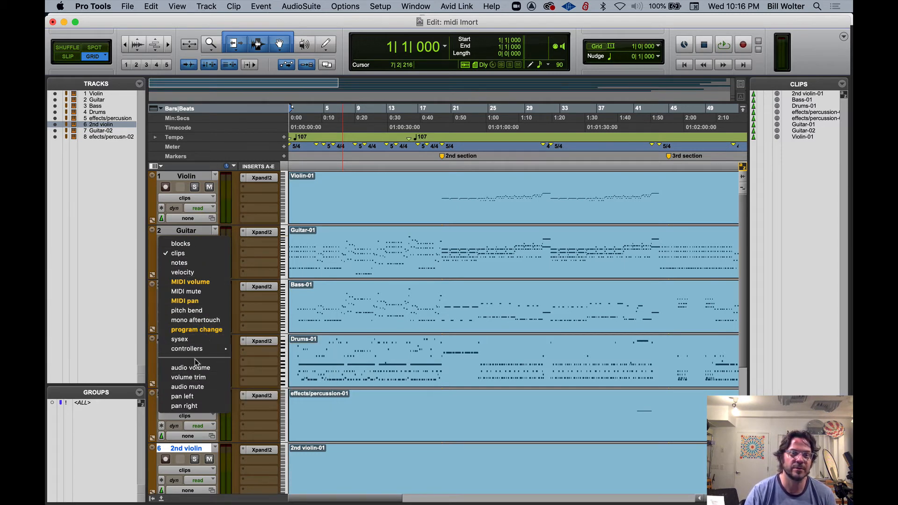
{"action": "left_click", "coordinate": [195, 330], "text": "alt"}
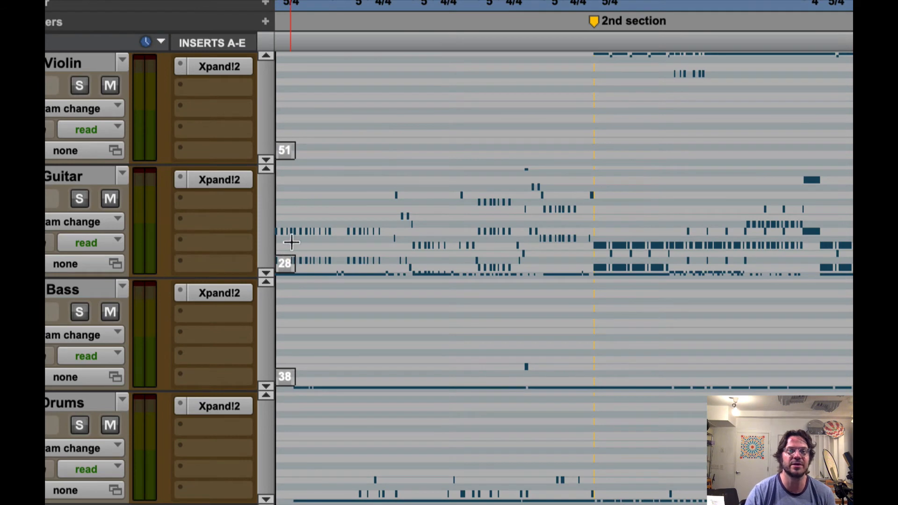
Delete the program change events on the effects/percussion and 2nd violin tracks and both events, 29 and 31, on Guitar-02.
{"action": "scroll", "coordinate": [290, 299], "scroll_direction": "down", "scroll_amount": 10}
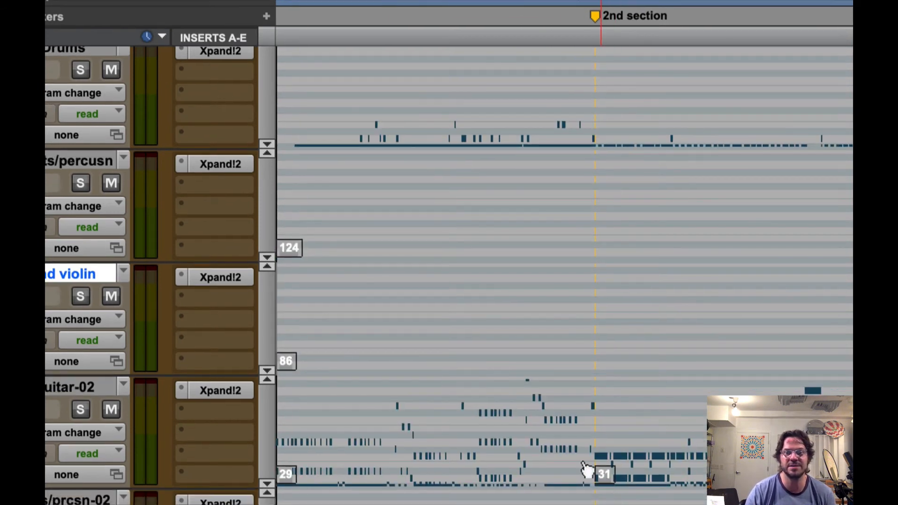
{"action": "left_click", "coordinate": [300, 258]}
{"action": "key", "text": "Delete"}
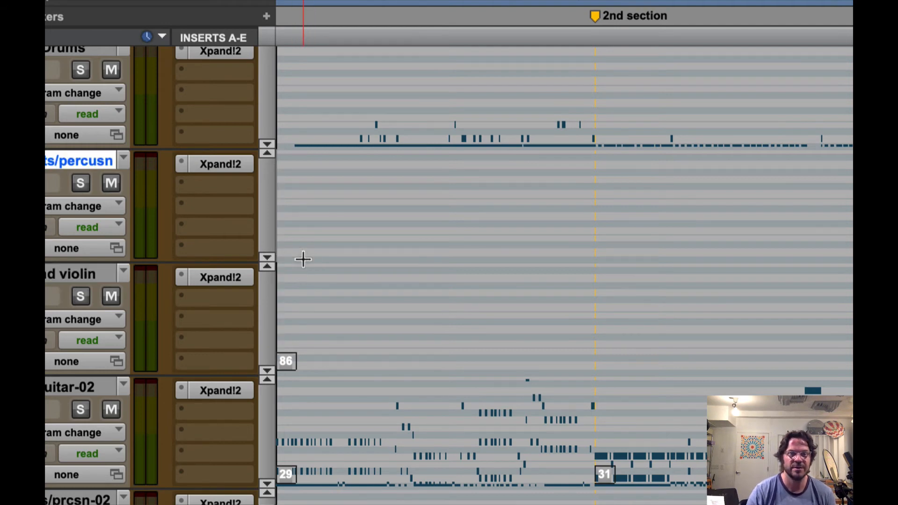
{"action": "left_click", "coordinate": [291, 365]}
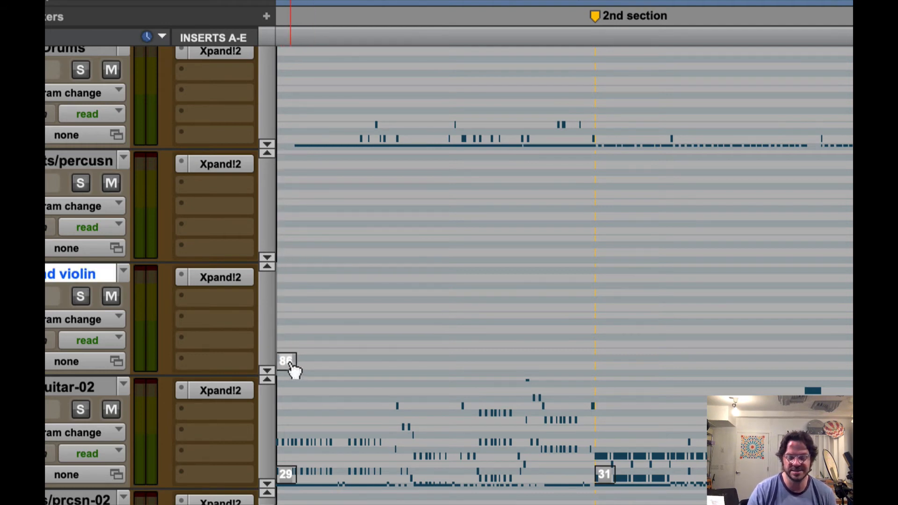
{"action": "key", "text": "Delete"}
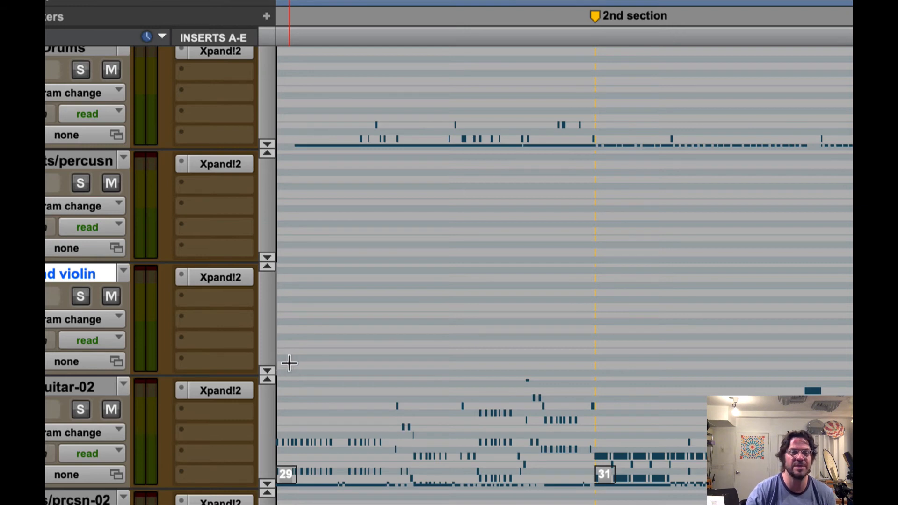
{"action": "left_click", "coordinate": [290, 481]}
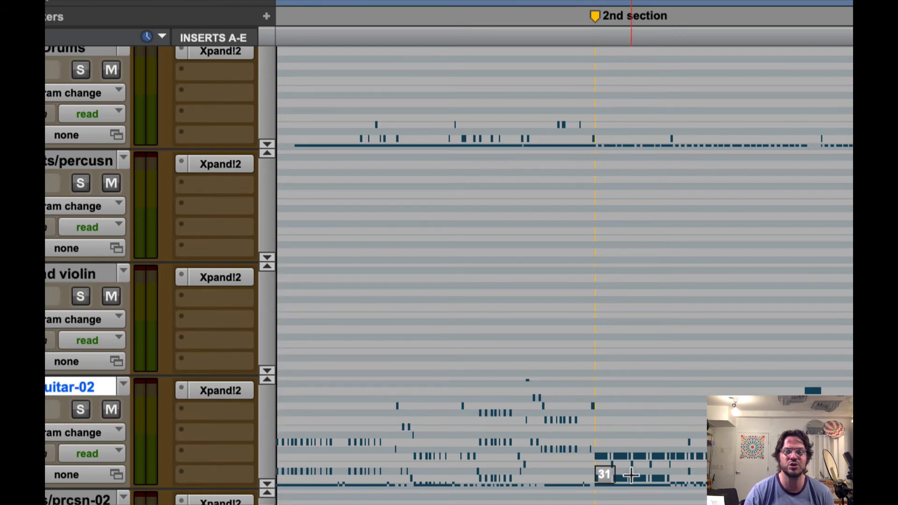
{"action": "left_click", "coordinate": [606, 479]}
{"action": "key", "text": "Delete"}
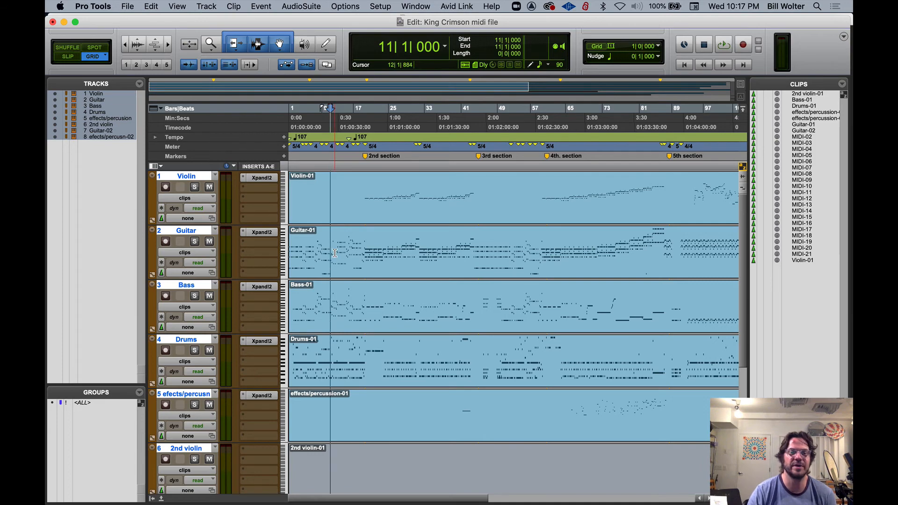
Look over the tracks of the King Crimson midi file session and clear the track selection.
{"action": "scroll", "coordinate": [337, 257], "scroll_direction": "down", "scroll_amount": 5}
{"action": "scroll", "coordinate": [335, 256], "scroll_direction": "up", "scroll_amount": 4}
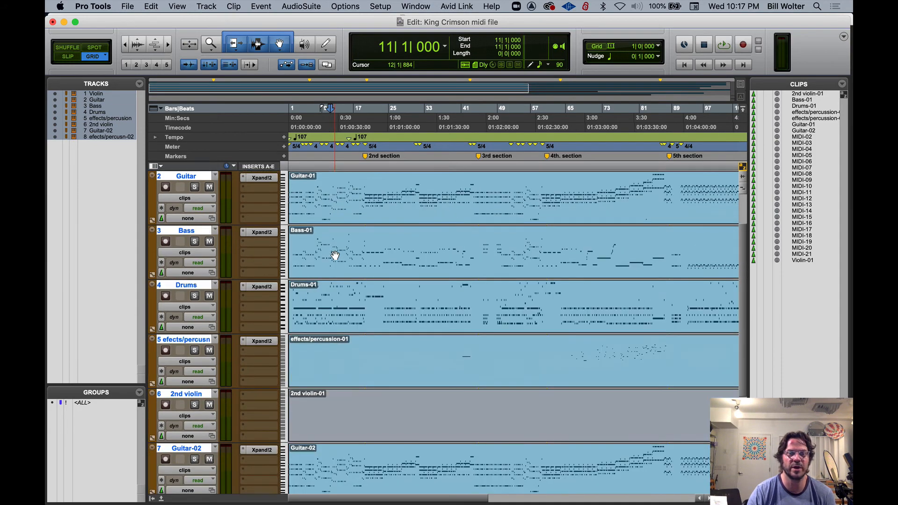
{"action": "scroll", "coordinate": [335, 255], "scroll_direction": "down", "scroll_amount": 5}
{"action": "scroll", "coordinate": [336, 256], "scroll_direction": "up", "scroll_amount": 2}
{"action": "scroll", "coordinate": [335, 255], "scroll_direction": "up", "scroll_amount": 3}
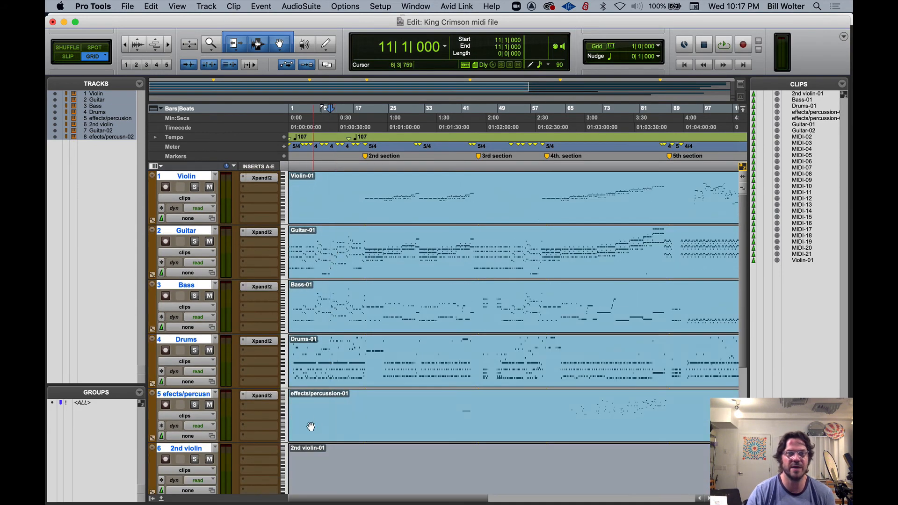
{"action": "left_click", "coordinate": [197, 340], "text": "alt"}
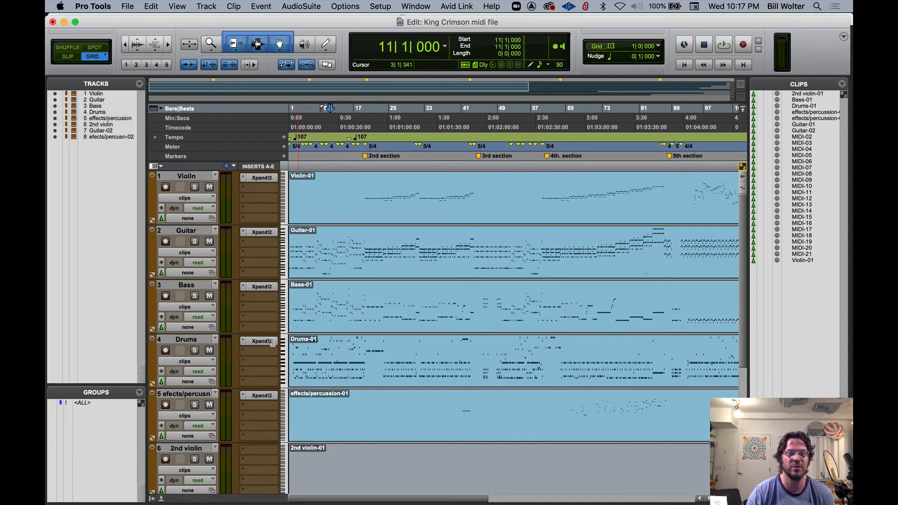
Open the Drums track's Xpand!2, browse its preset categories down to the 26 Drums kits, keep 07 Rock Kit and close the plug-in.
{"action": "left_click", "coordinate": [257, 341]}
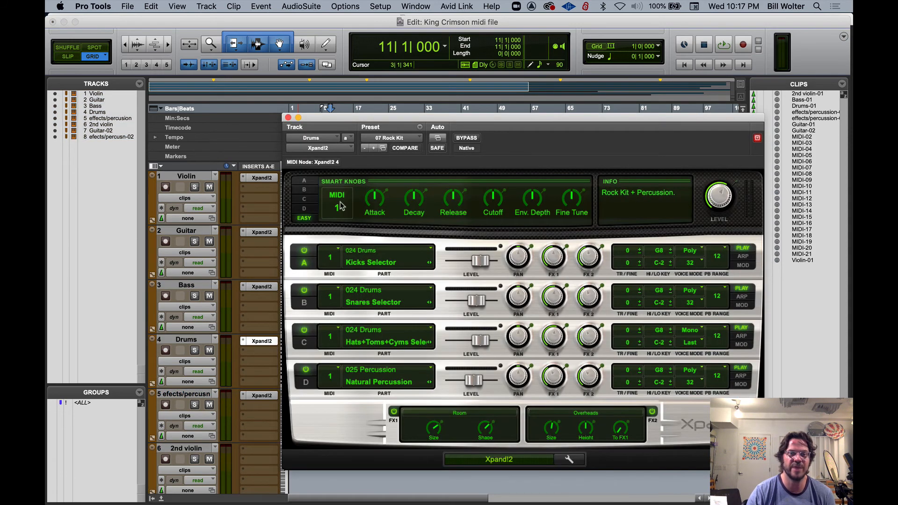
{"action": "left_click", "coordinate": [408, 141]}
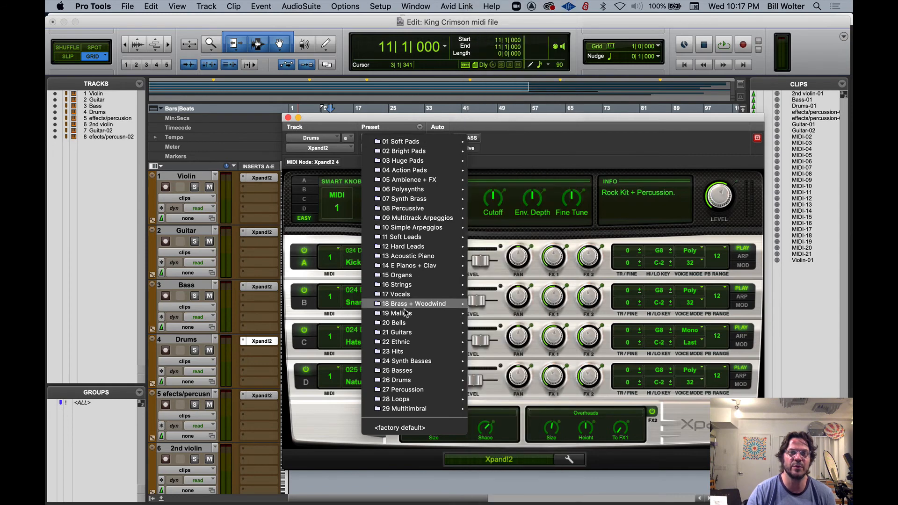
{"action": "mouse_move", "coordinate": [426, 326]}
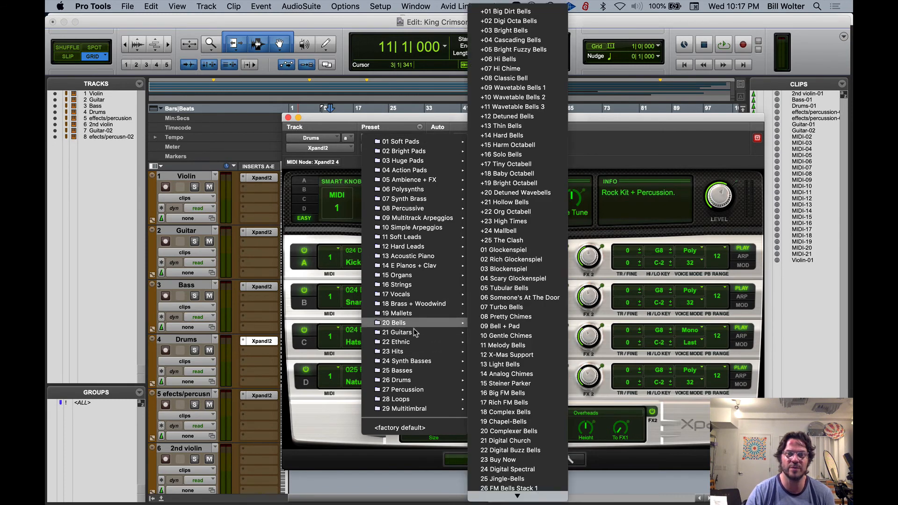
{"action": "mouse_move", "coordinate": [408, 380]}
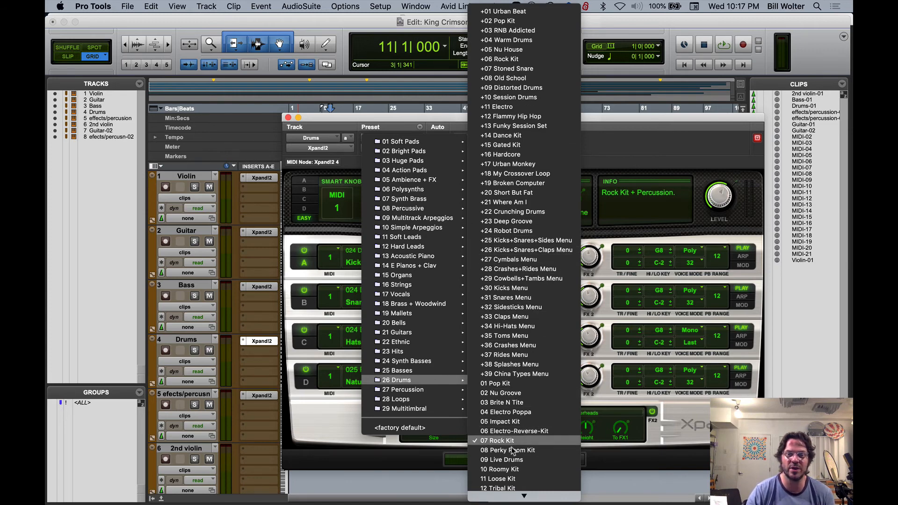
{"action": "left_click", "coordinate": [357, 121]}
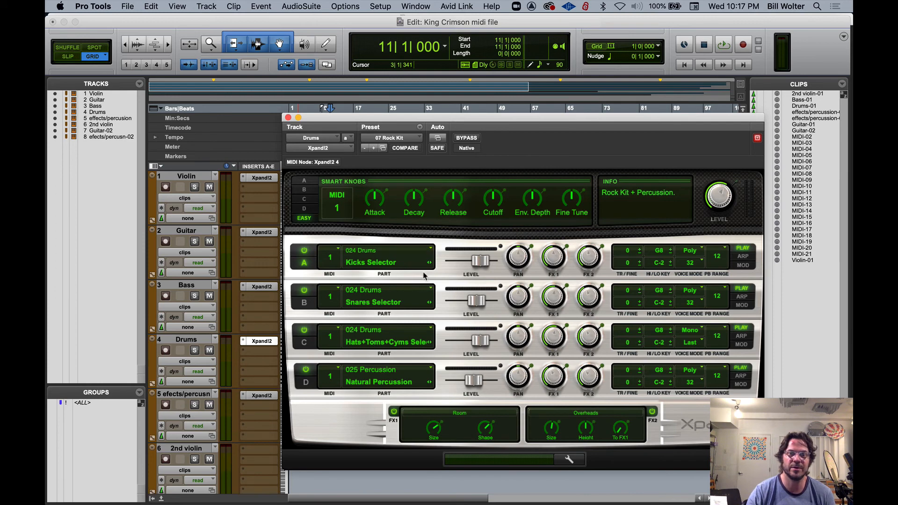
{"action": "left_click", "coordinate": [403, 137]}
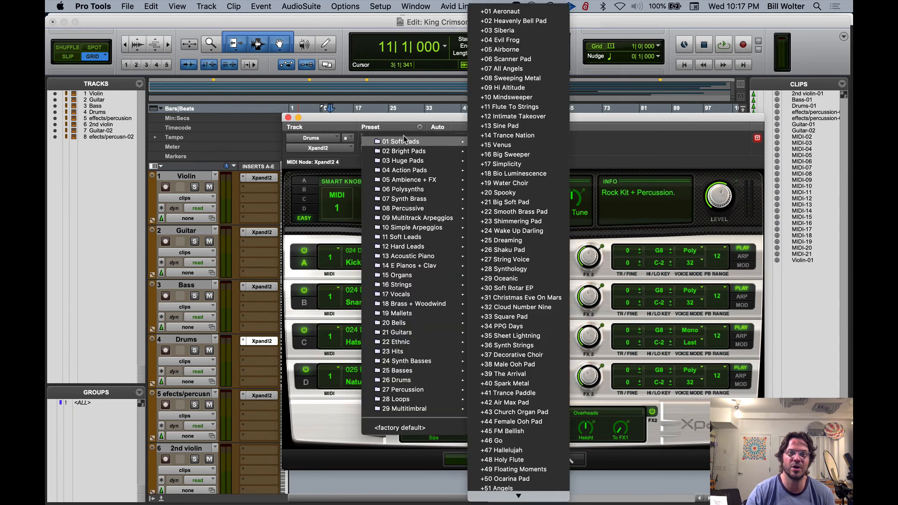
{"action": "left_click", "coordinate": [383, 130]}
{"action": "left_click", "coordinate": [399, 139]}
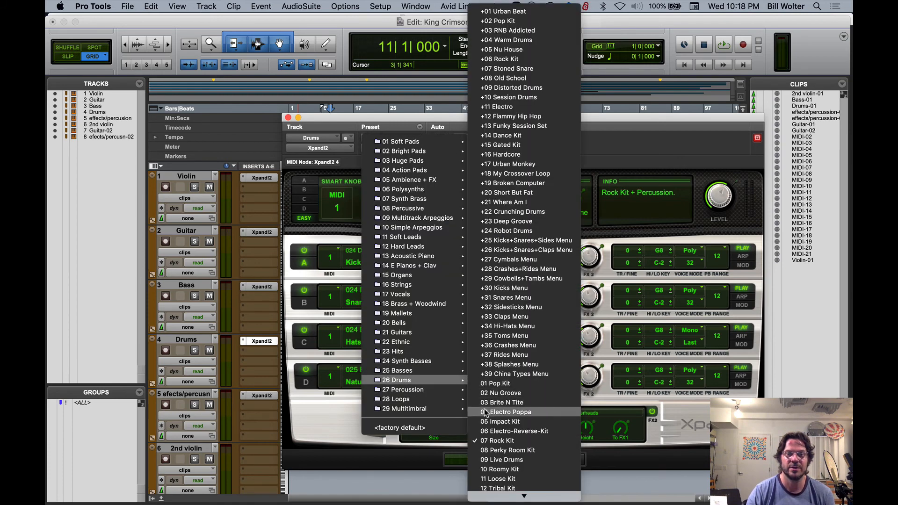
{"action": "left_click", "coordinate": [639, 141]}
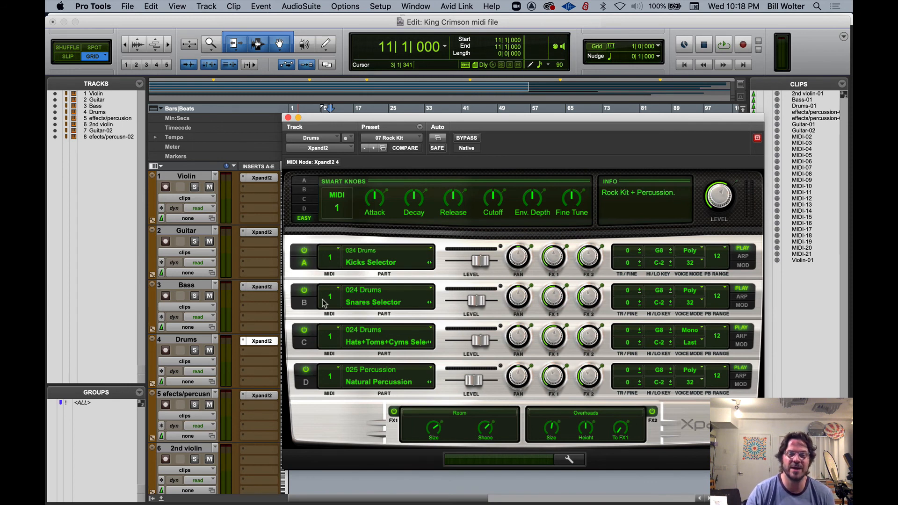
{"action": "left_click", "coordinate": [288, 118]}
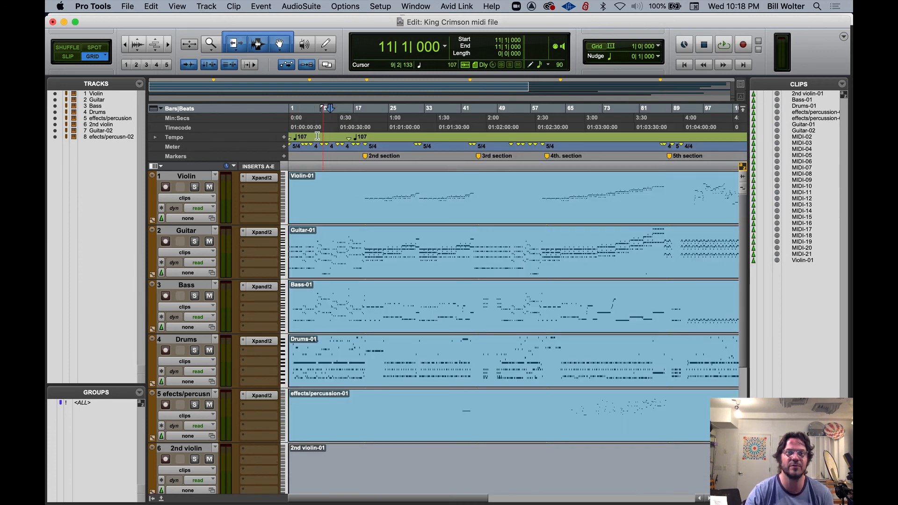
Check the tempo and meter changes in the opening bars and play the song from bar 1 while looking over all tracks.
{"action": "left_click", "coordinate": [298, 131]}
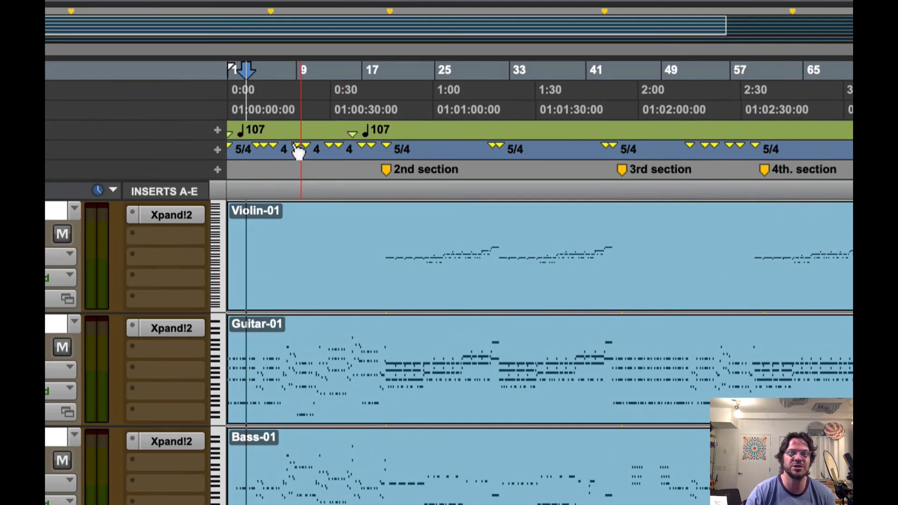
{"action": "left_click", "coordinate": [338, 147]}
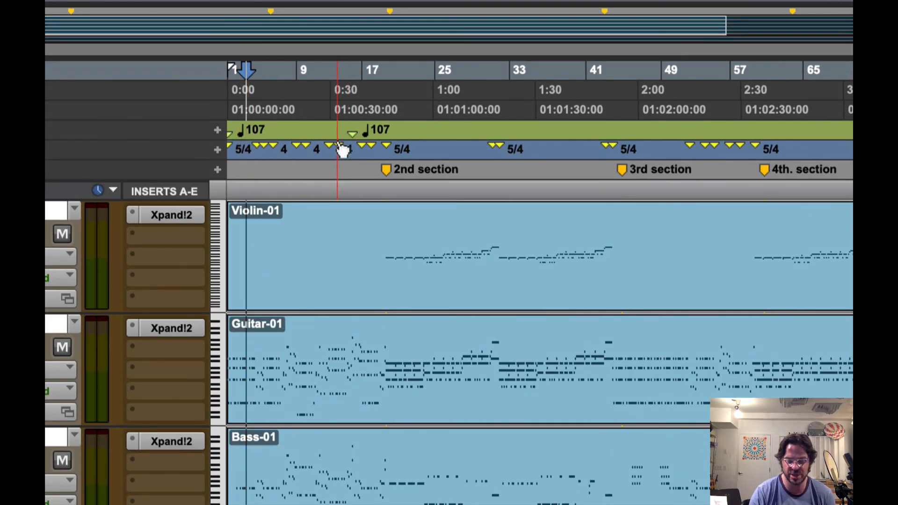
{"action": "key", "text": "space"}
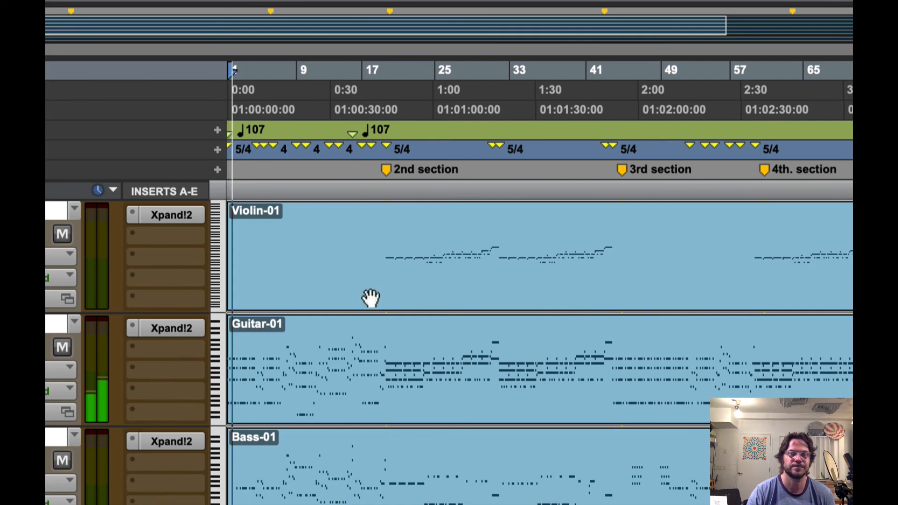
{"action": "scroll", "coordinate": [371, 301], "scroll_direction": "down", "scroll_amount": 3}
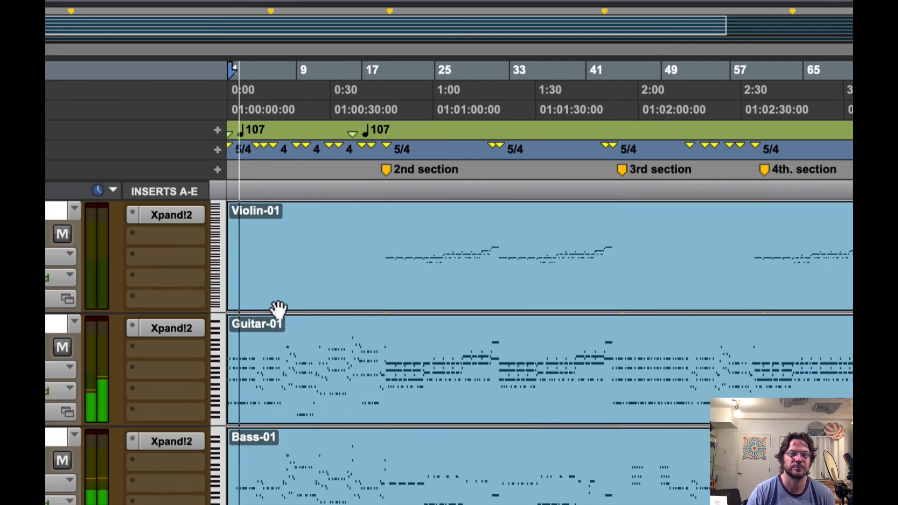
{"action": "scroll", "coordinate": [279, 310], "scroll_direction": "up", "scroll_amount": 3}
{"action": "scroll", "coordinate": [292, 303], "scroll_direction": "down", "scroll_amount": 3}
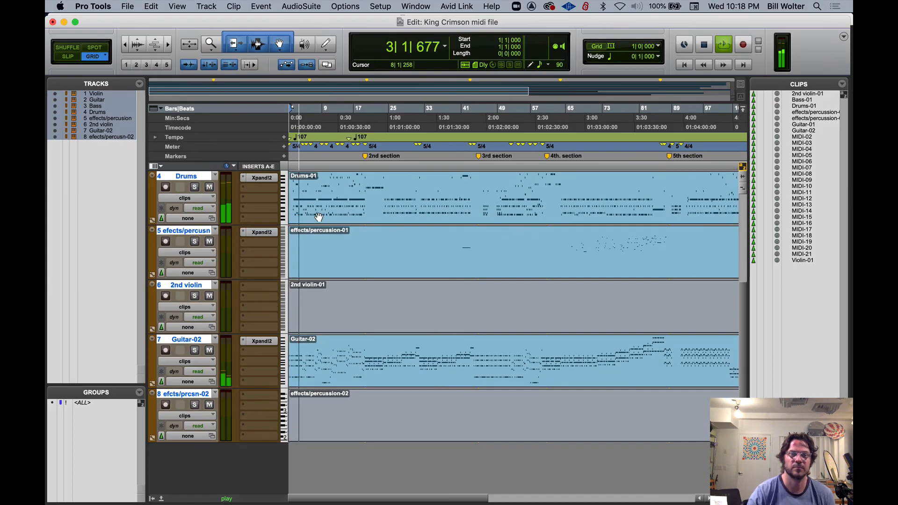
Show the Mix window during playback and examine the faders, level meters and inserts of all eight tracks.
{"action": "key", "text": "super+equal"}
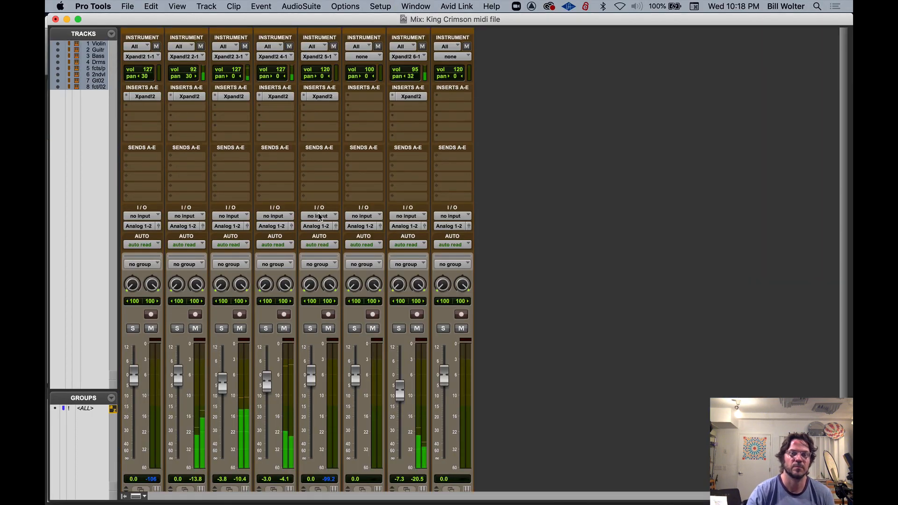
{"action": "scroll", "coordinate": [369, 326], "scroll_direction": "down", "scroll_amount": 3}
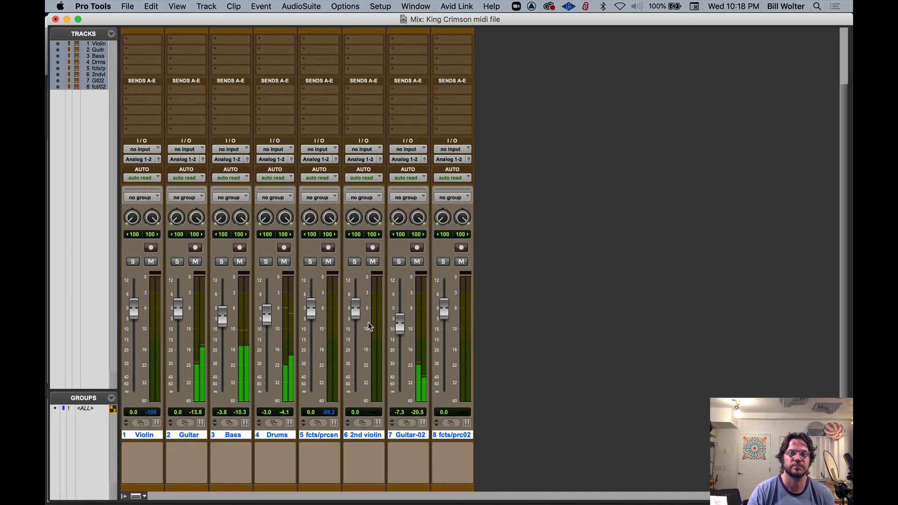
{"action": "scroll", "coordinate": [369, 326], "scroll_direction": "up", "scroll_amount": 3}
{"action": "scroll", "coordinate": [276, 470], "scroll_direction": "down", "scroll_amount": 1}
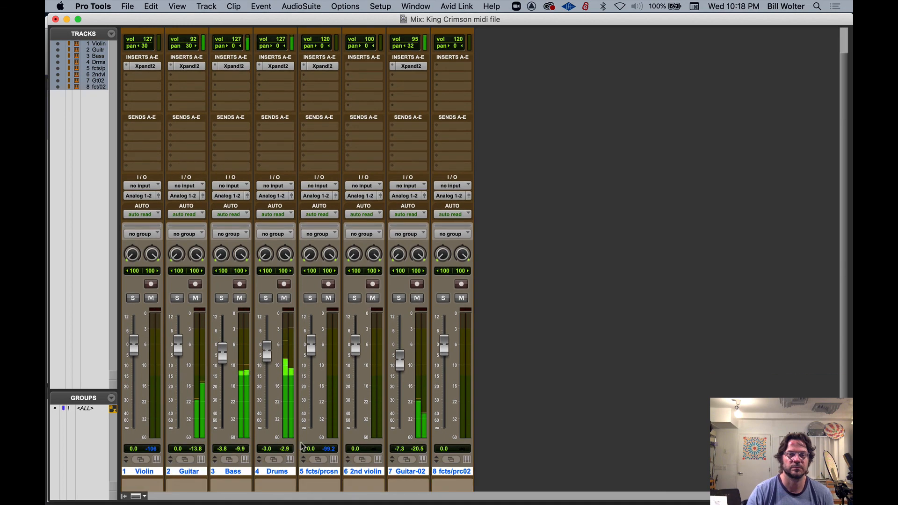
Return to the Edit window, look over the tracks from Violin down and stop playback.
{"action": "key", "text": "super+equal"}
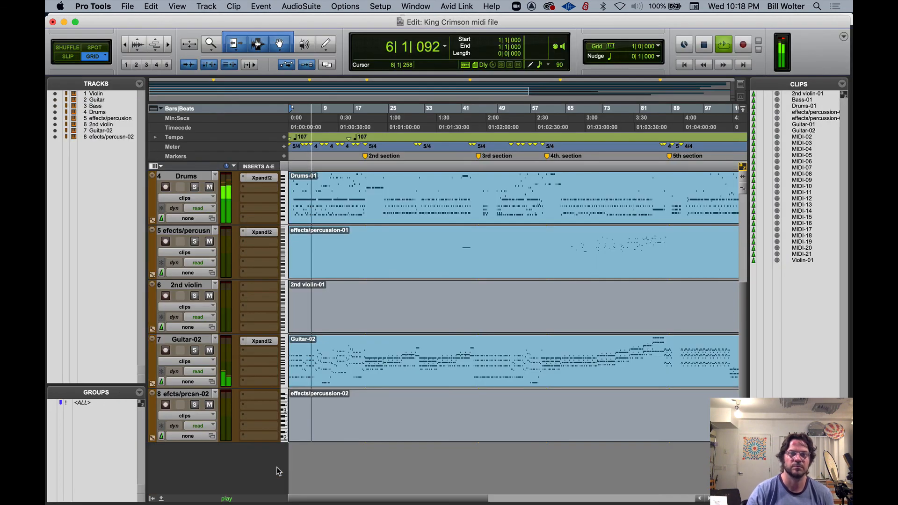
{"action": "scroll", "coordinate": [377, 378], "scroll_direction": "up", "scroll_amount": 5}
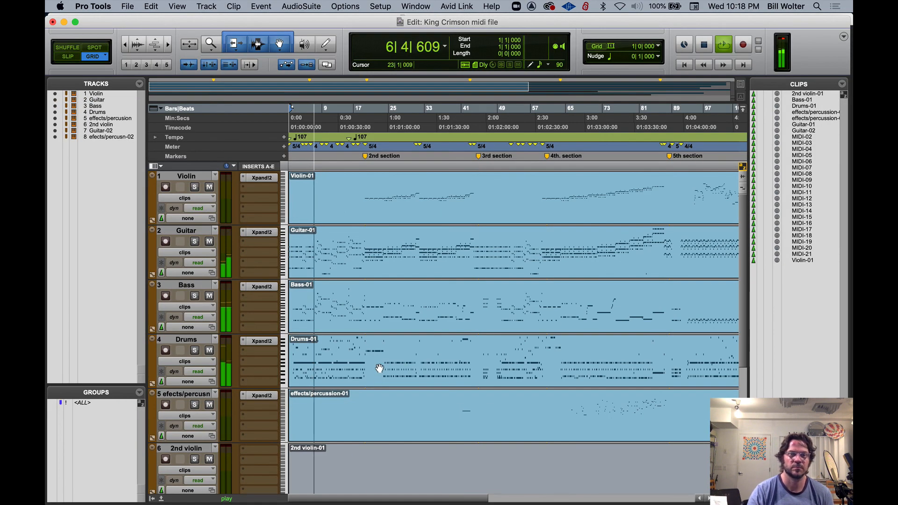
{"action": "key", "text": "space"}
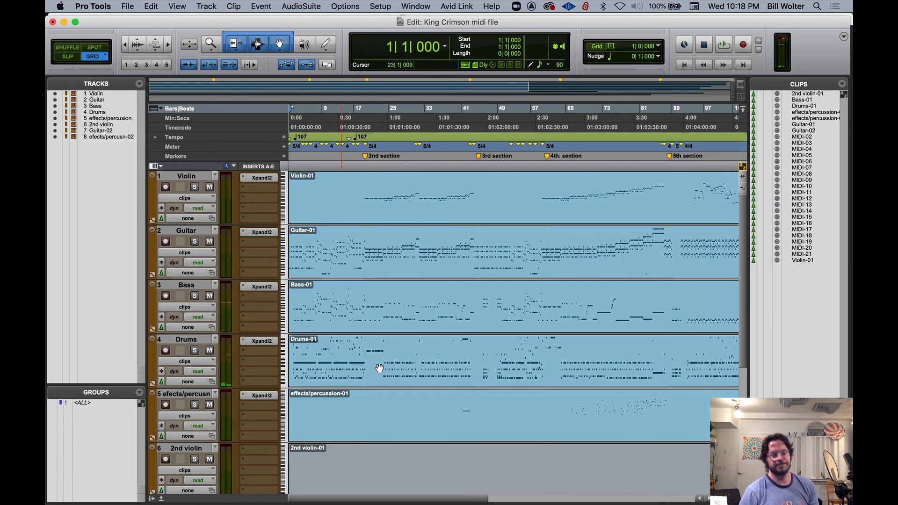